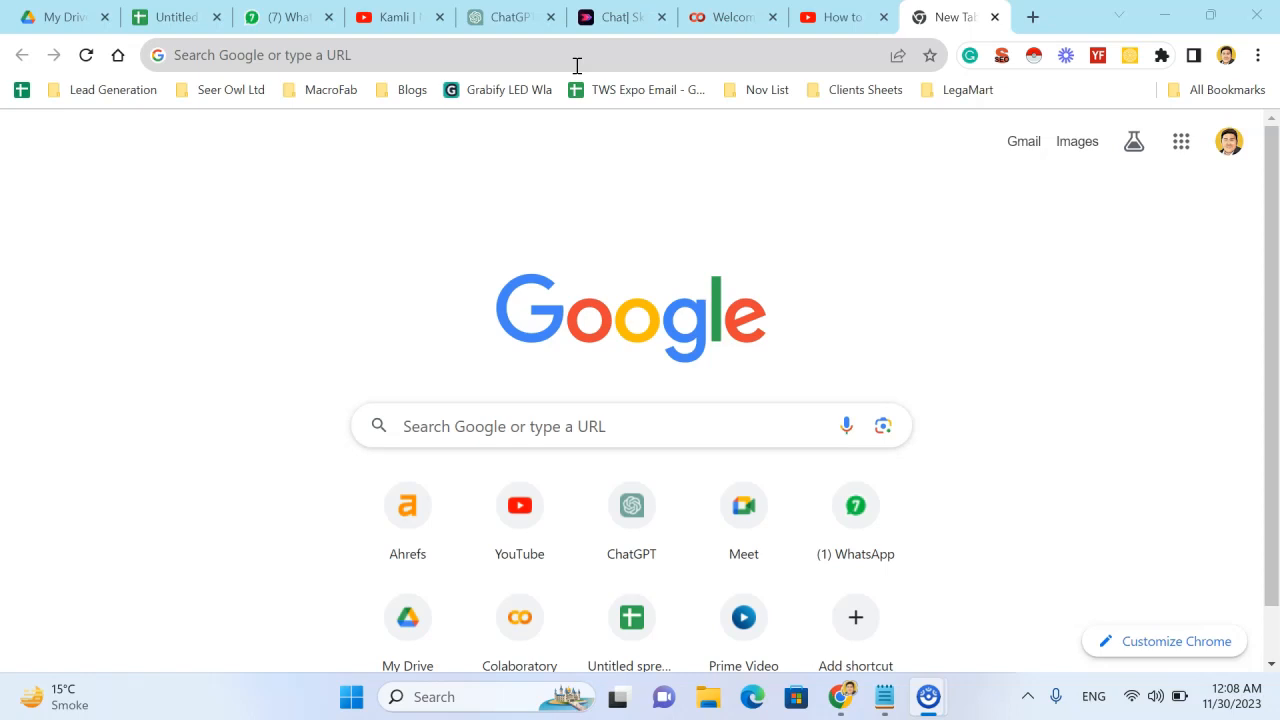
- Open a new blank Google Sheets spreadsheet
left_click(577, 66)
type("sheets")
key("Return")
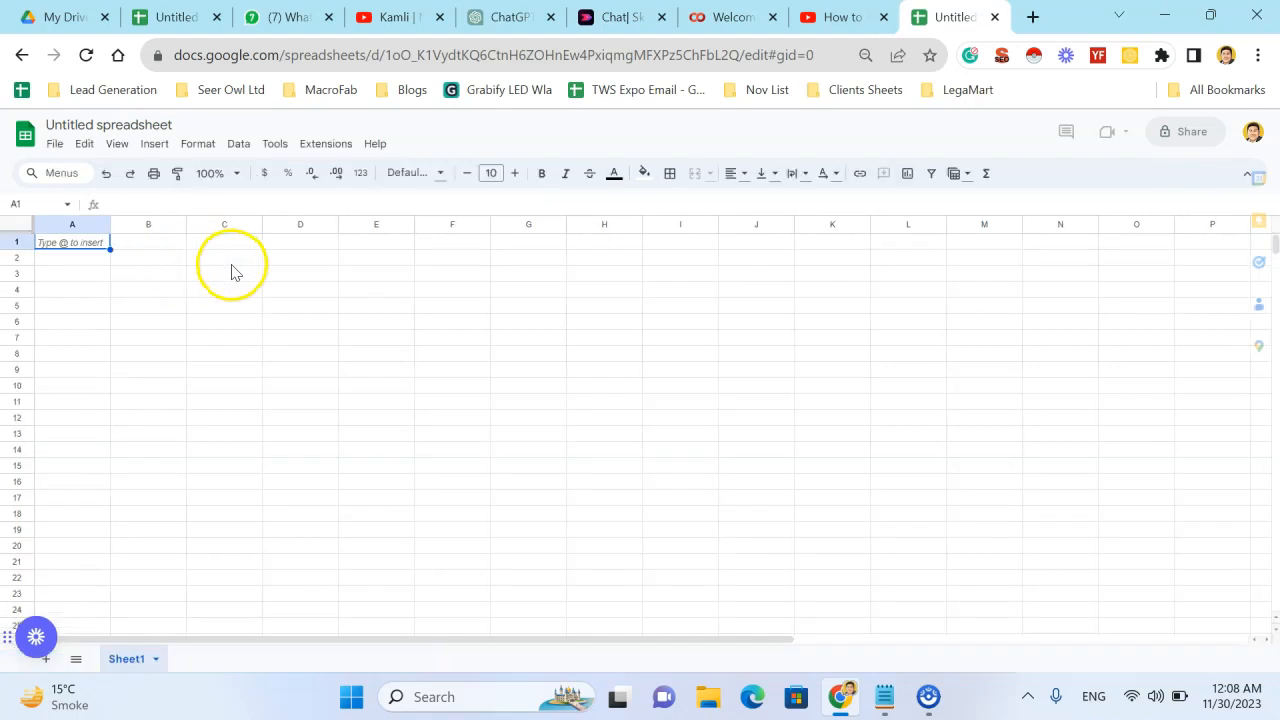
left_click(229, 264)
left_click(157, 259)
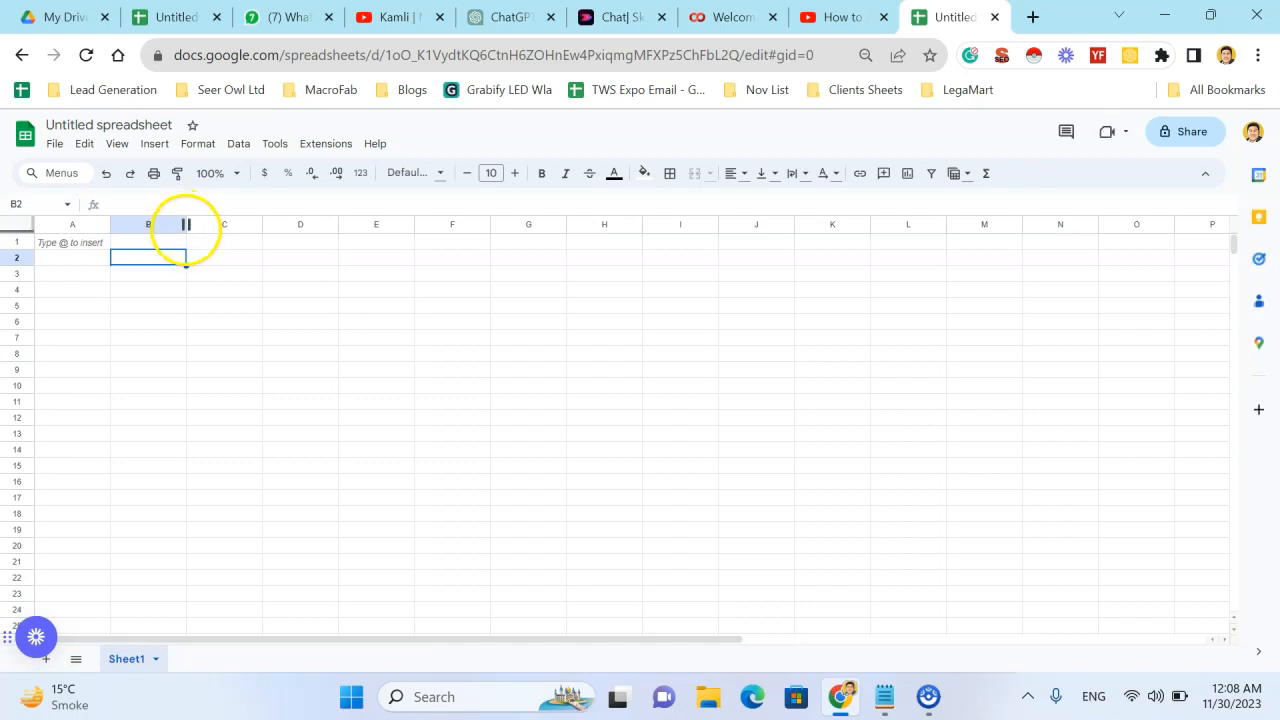
left_click_drag(210, 262, 200, 389)
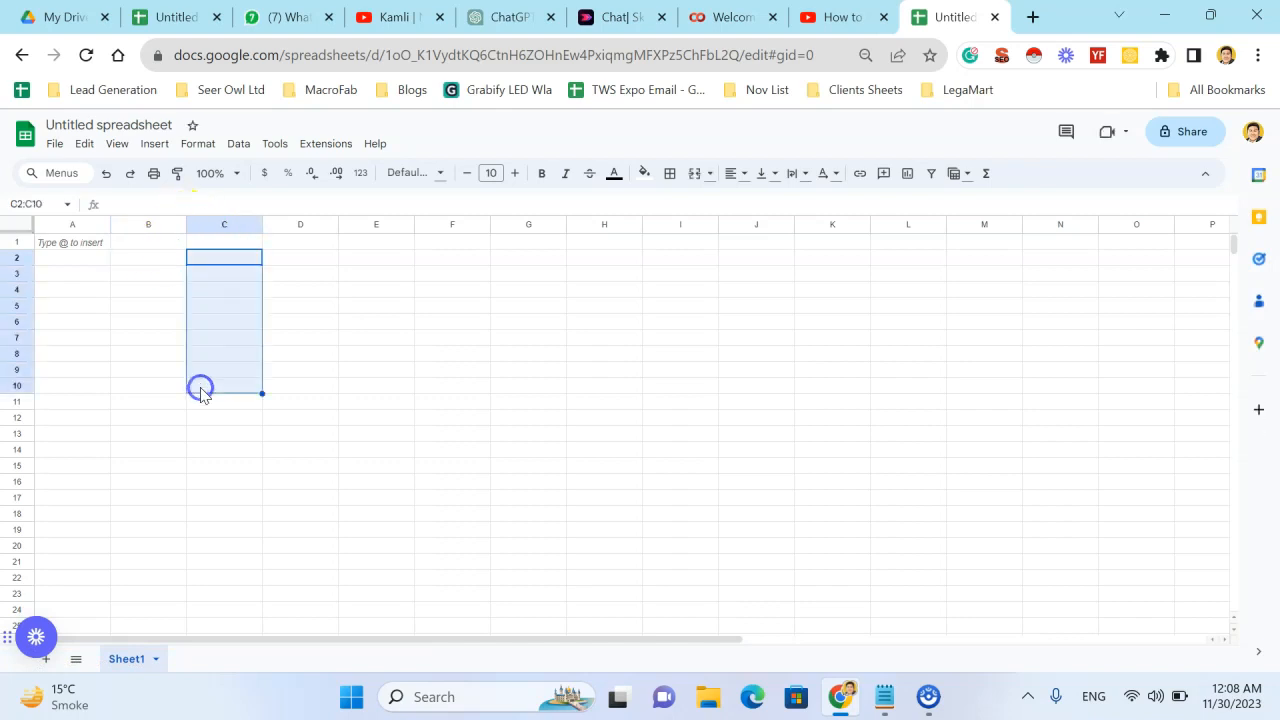
- Widen column B to about three times its width and fill cell B2 with yellow
left_click(158, 265)
left_click_drag(187, 224, 341, 228)
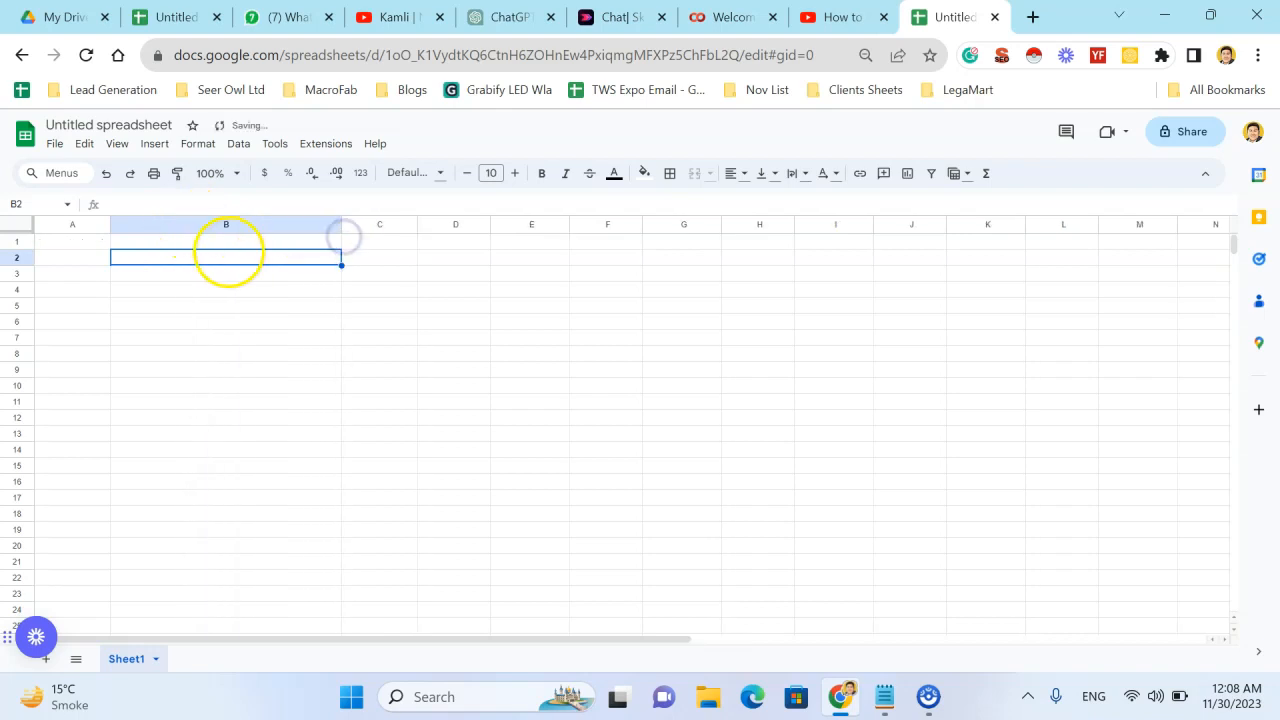
left_click(644, 174)
left_click(698, 242)
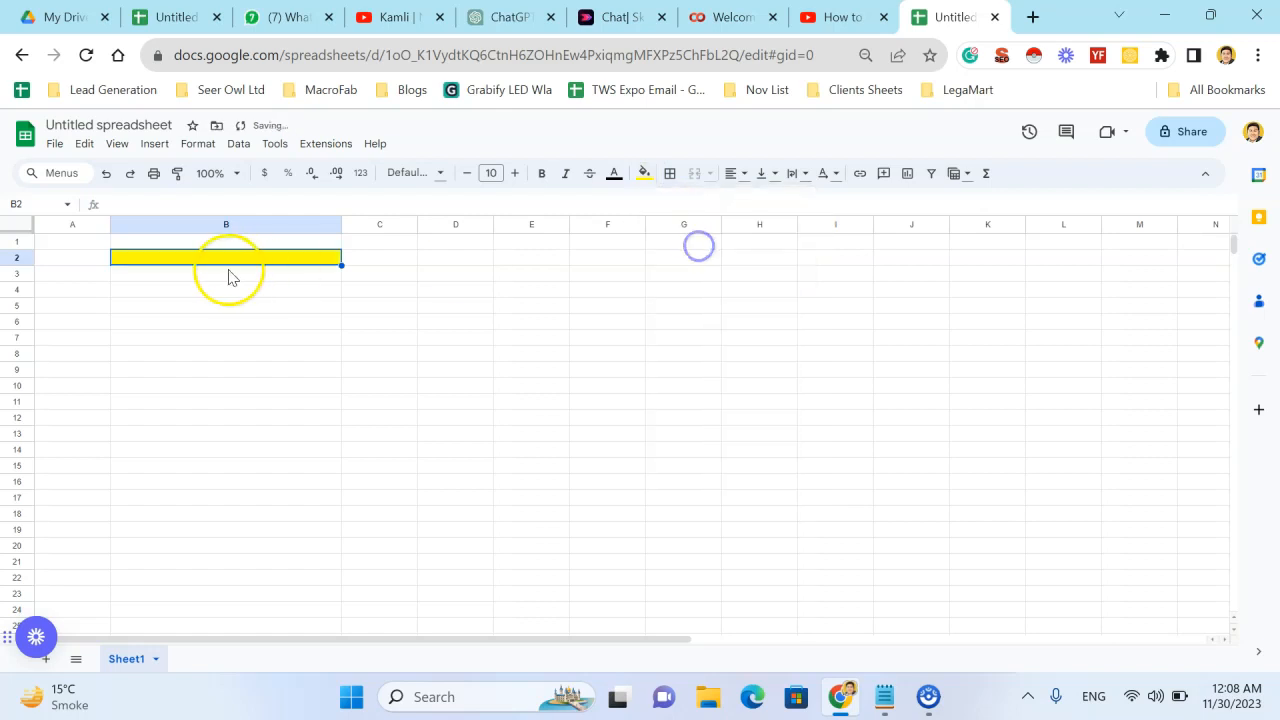
- Enter the heading "Keyword" in the yellow cell B2
left_click(228, 272)
left_click(254, 258)
type("Keywo")
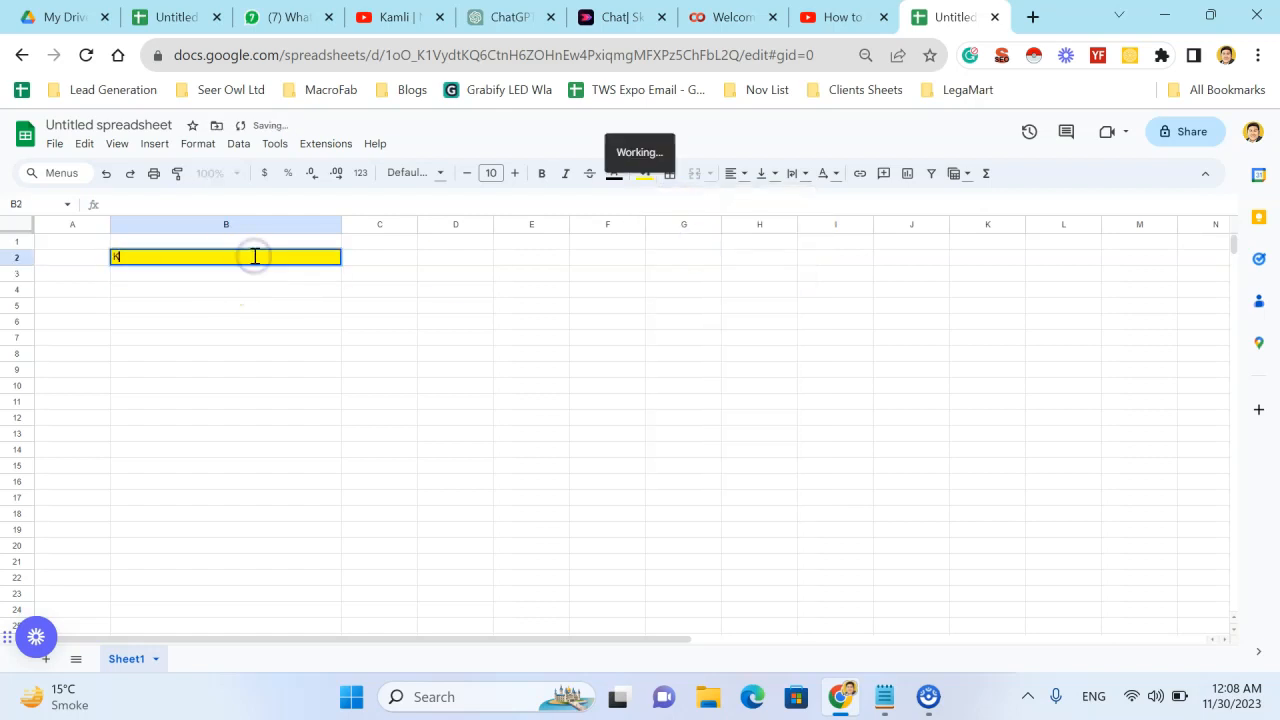
key("Return")
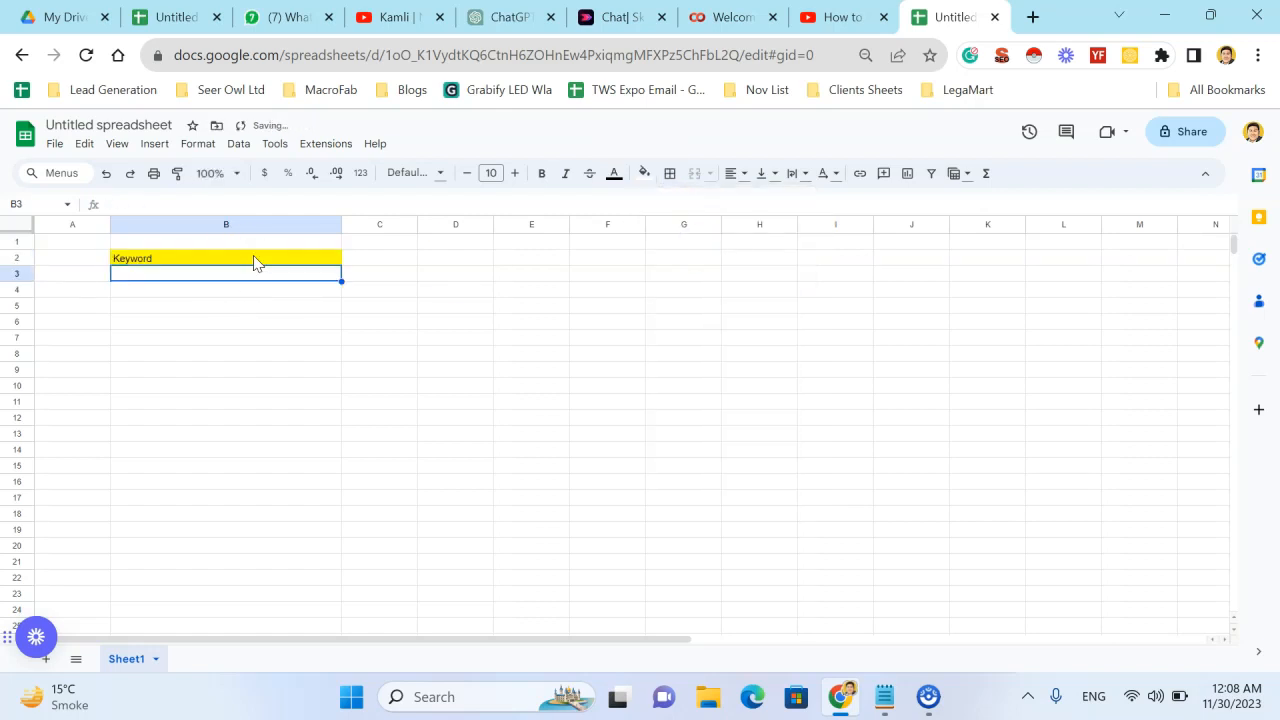
- Apply all borders to the cells B3:B19 below the Keyword heading
key("shift+Down")
key("shift+Down")
key("shift+Down")
key("shift+Down")
key("shift+Down")
key("shift+Down")
key("shift+Down")
key("shift+Down")
key("shift+Down")
key("shift+Down")
key("shift+Down")
key("shift+Down")
key("shift+Down")
key("shift+Down")
key("shift+Down")
key("shift+Down")
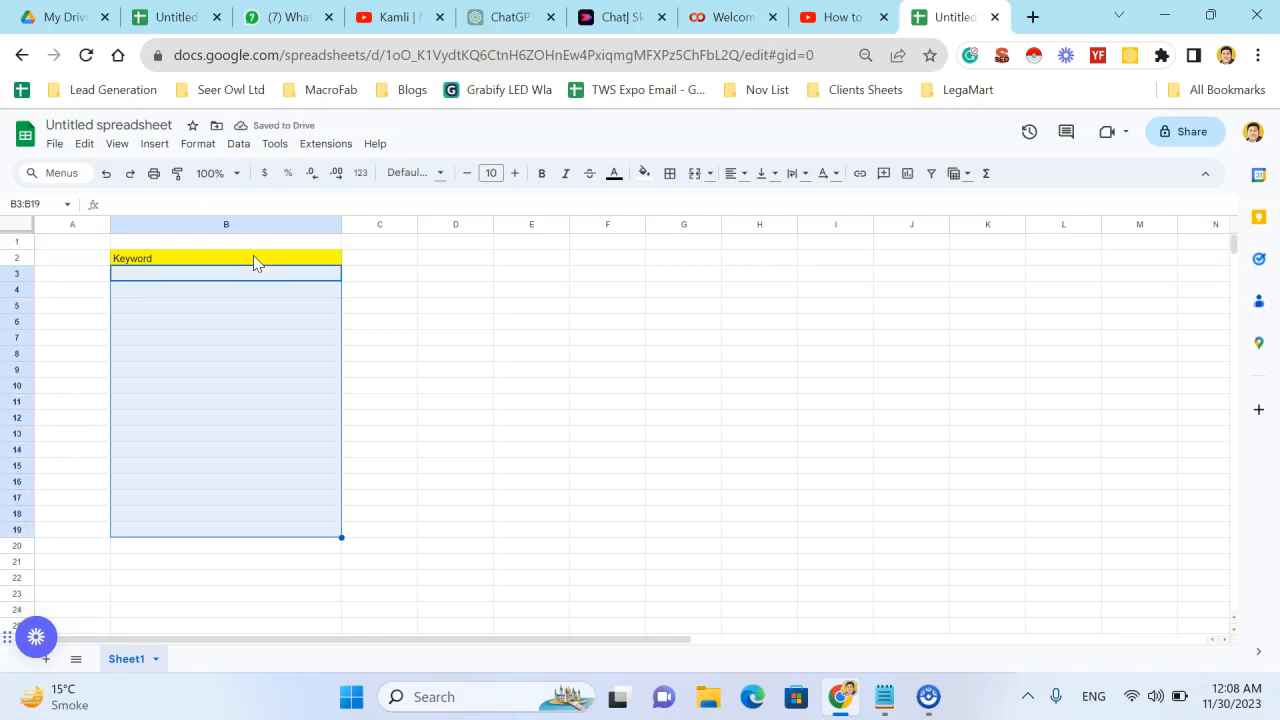
left_click(669, 173)
left_click(678, 208)
left_click(400, 355)
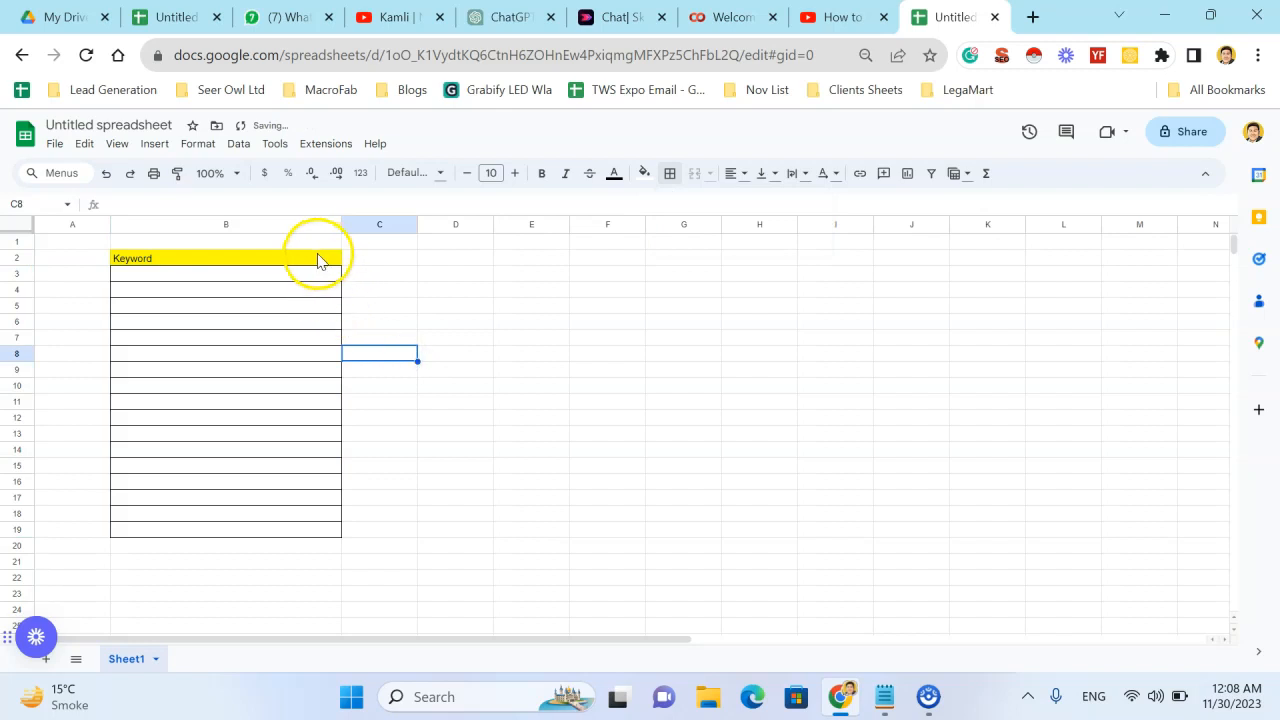
- Extend the table borders to the heading by adding borders to cells B2:B8
left_click_drag(318, 260, 306, 349)
left_click(671, 173)
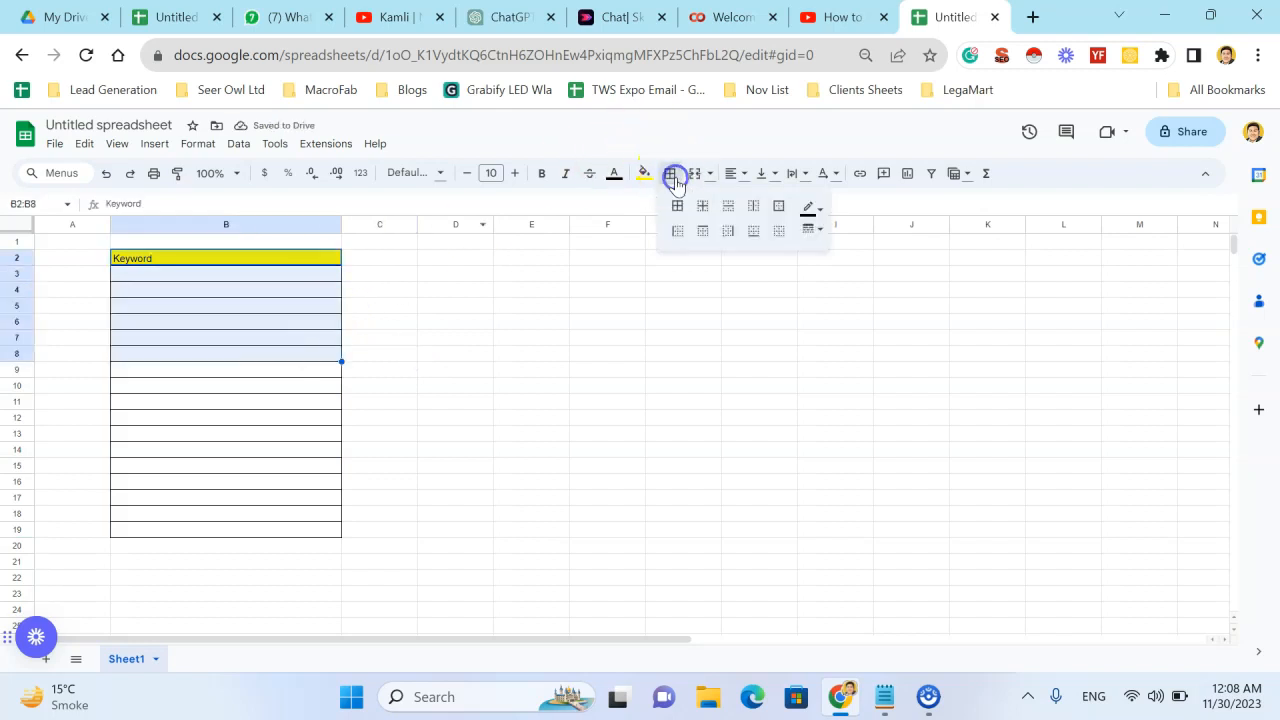
left_click(538, 322)
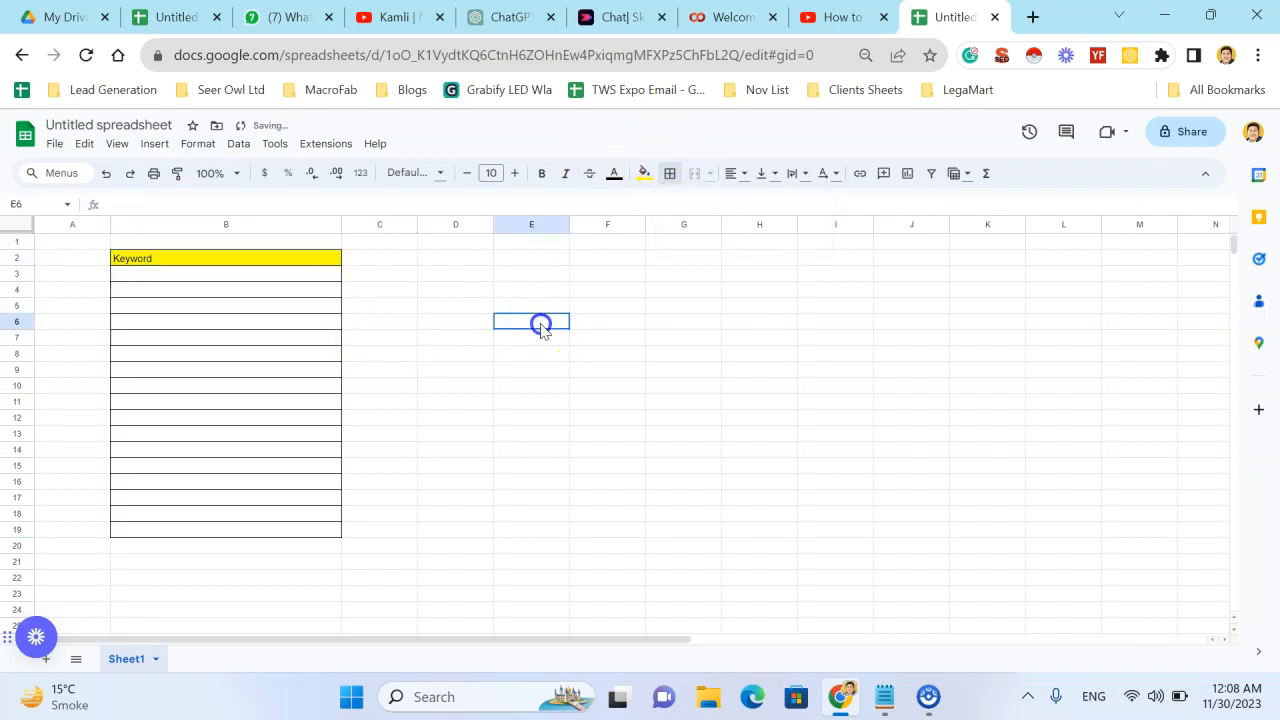
- Open the GPT for Sheets and Docs extension and expand its selected model status list
left_click(288, 274)
left_click(338, 147)
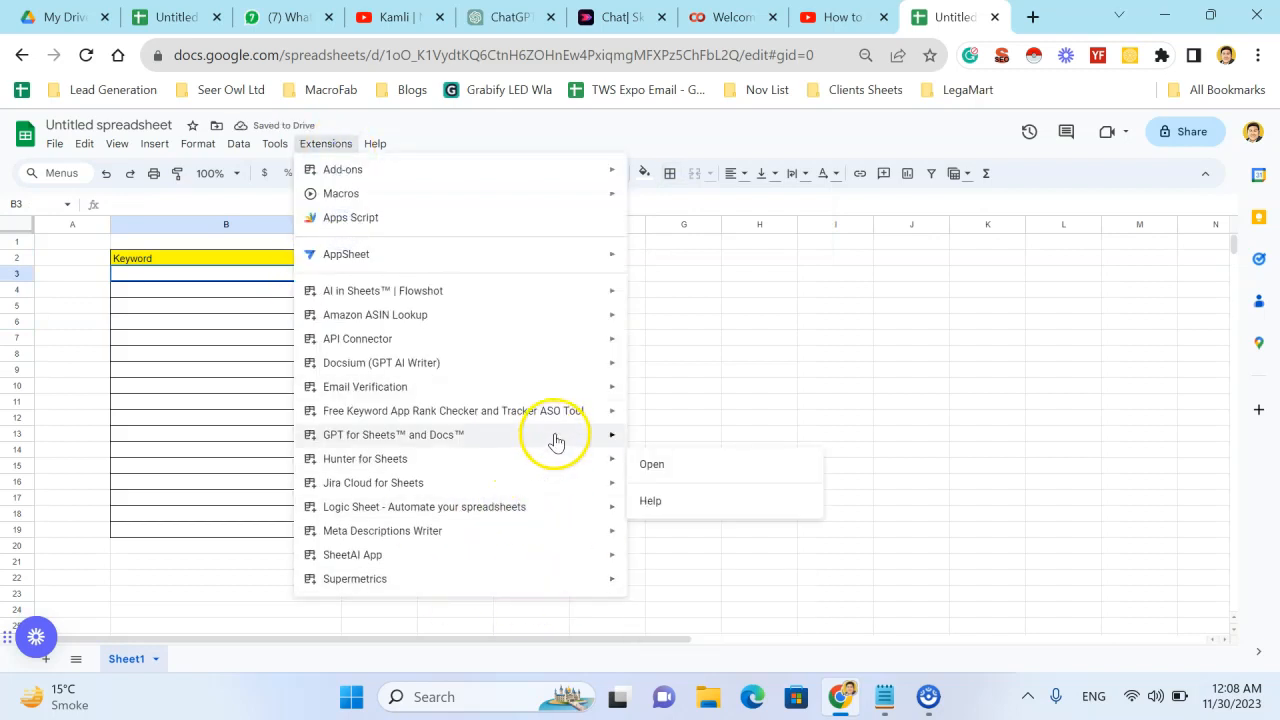
mouse_move(580, 434)
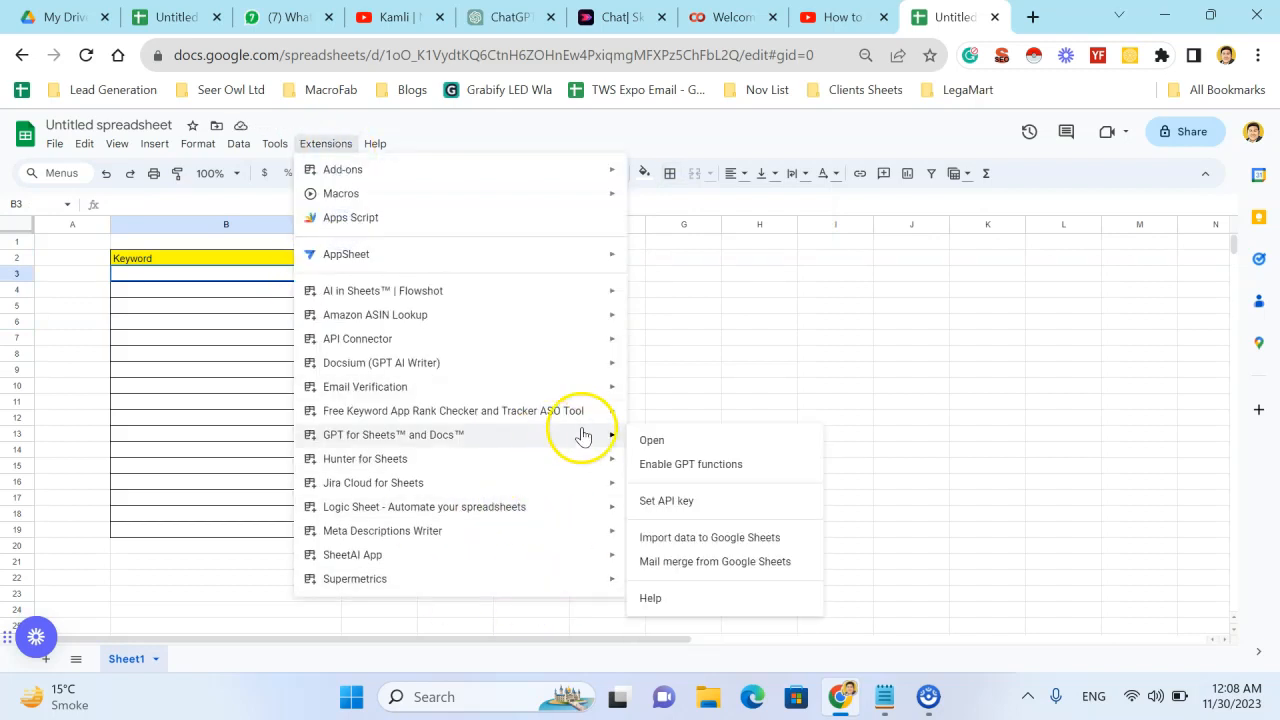
left_click(714, 449)
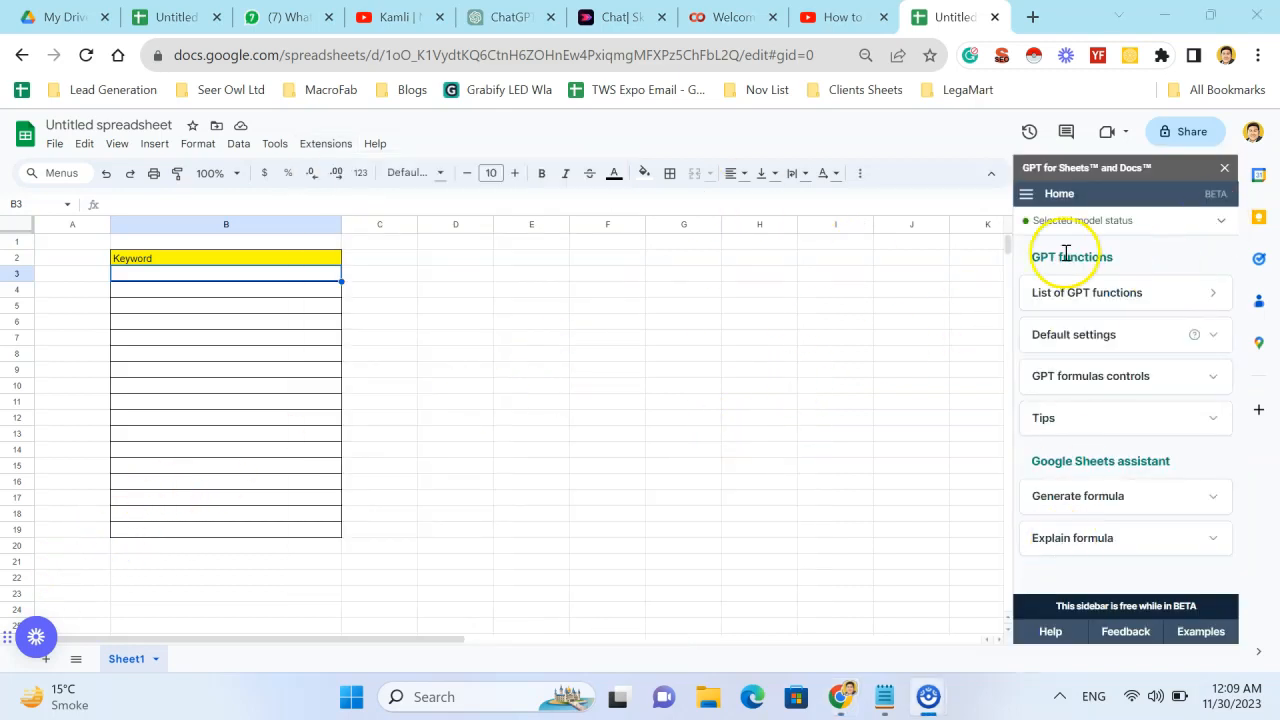
left_click(1171, 220)
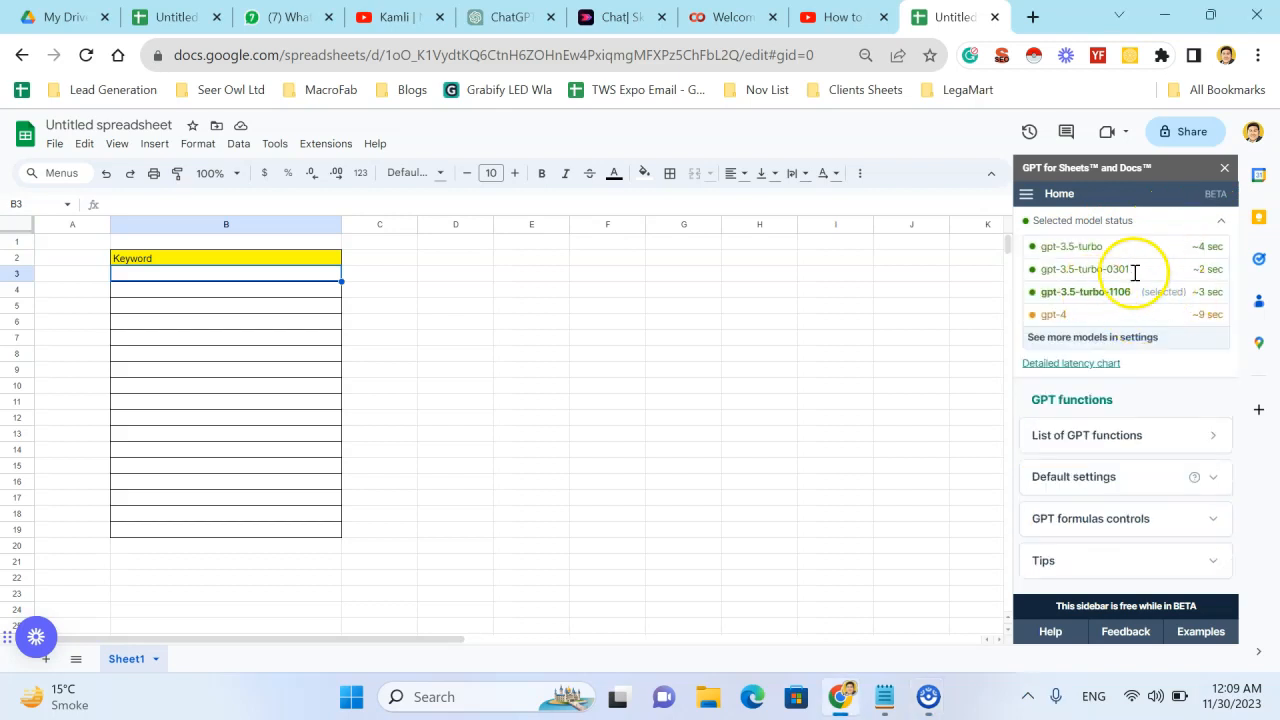
mouse_move(1128, 276)
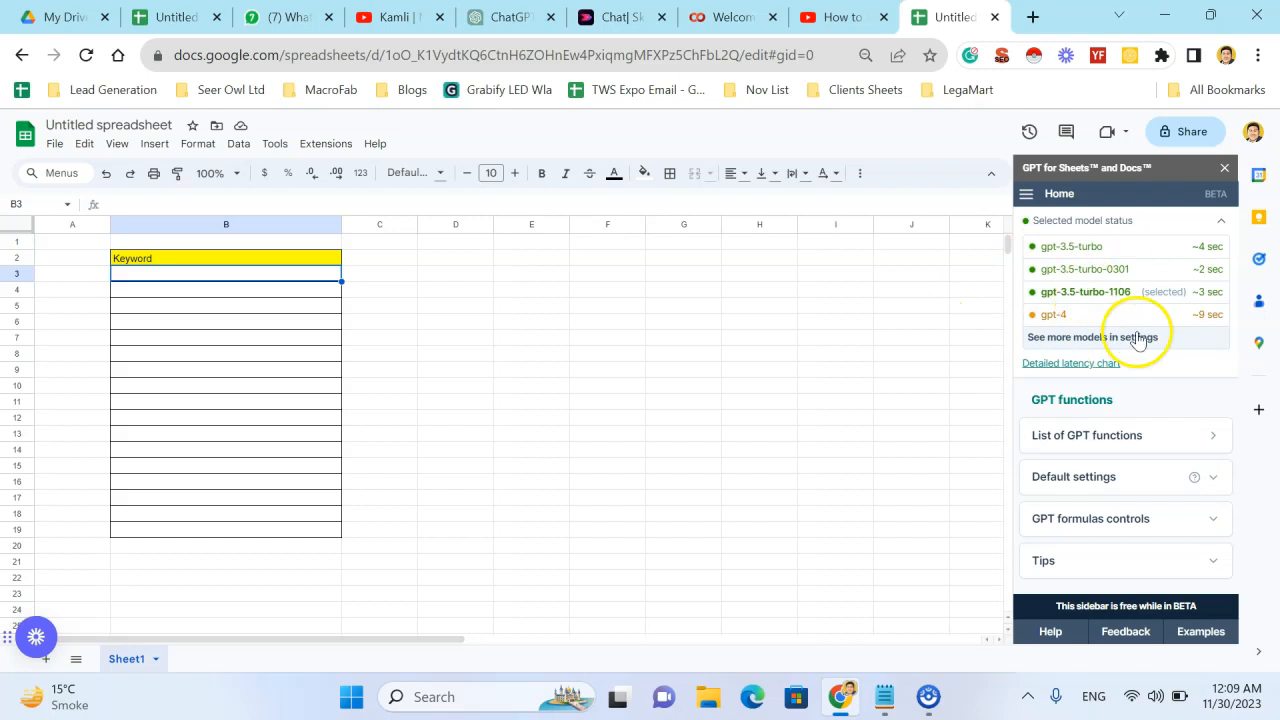
- Enter a GPT_LIST formula in B3 with the prompt "get back with exactly 9 numbered plan to cover the article against this keyword:" and reference B2
left_click(257, 277)
type("=gpt")
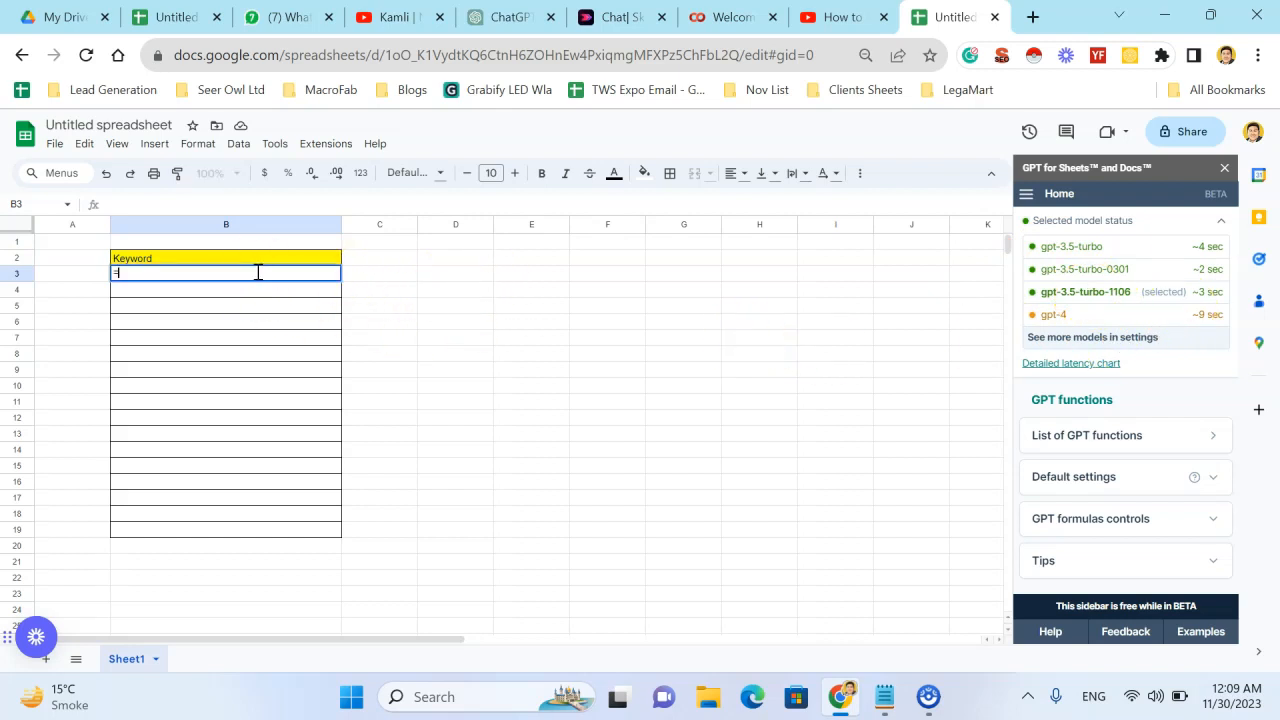
key("Down")
key("Down")
key("Down")
key("Down")
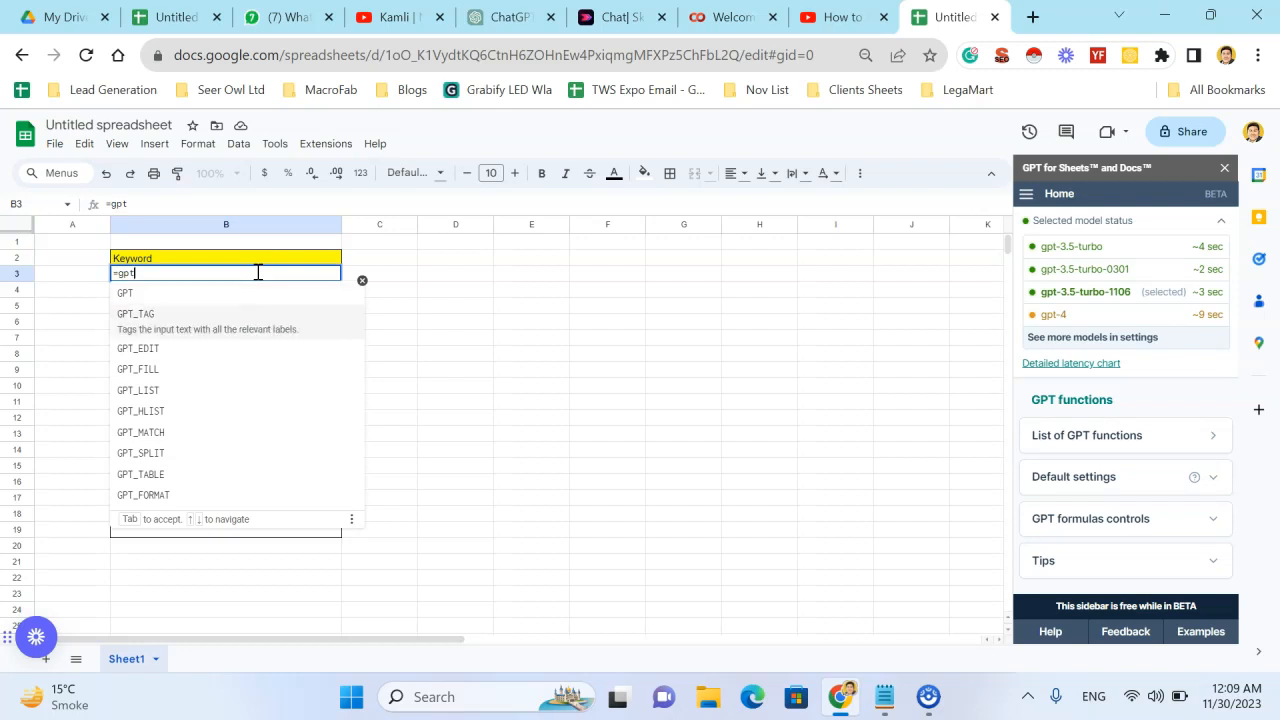
key("Tab")
type("\"")
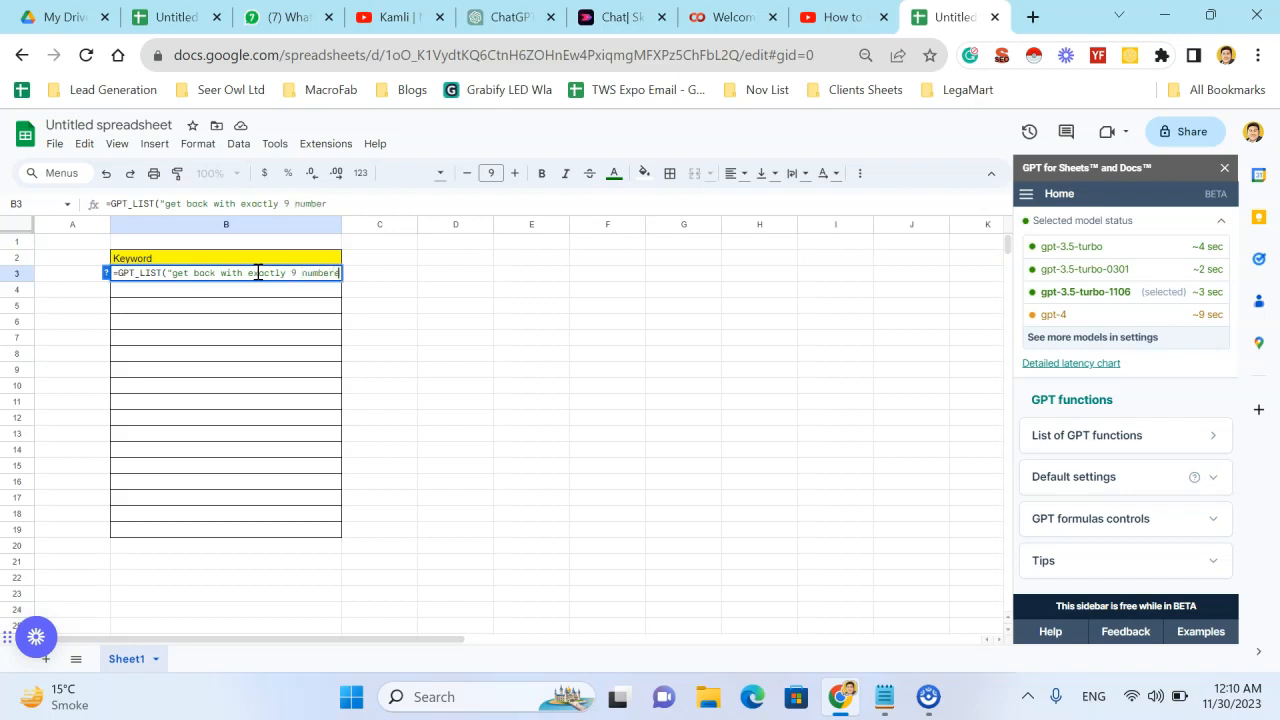
type("lan to cover the")
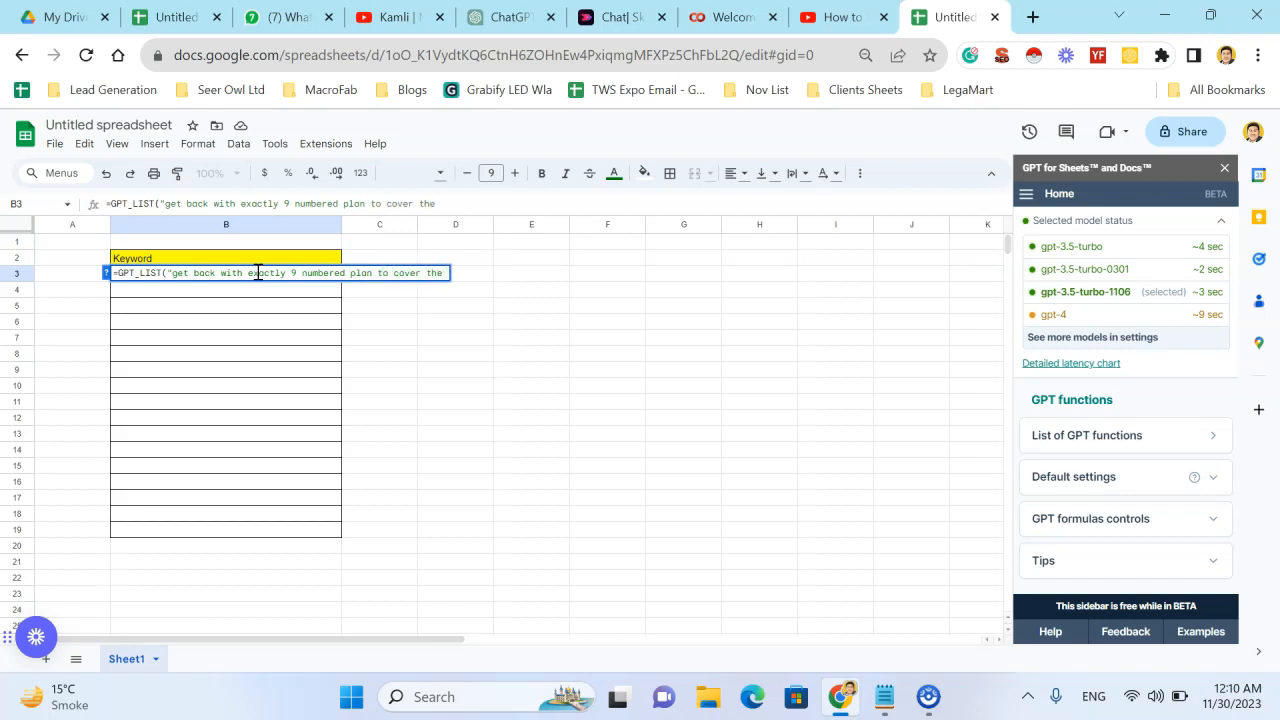
type(" article against ")
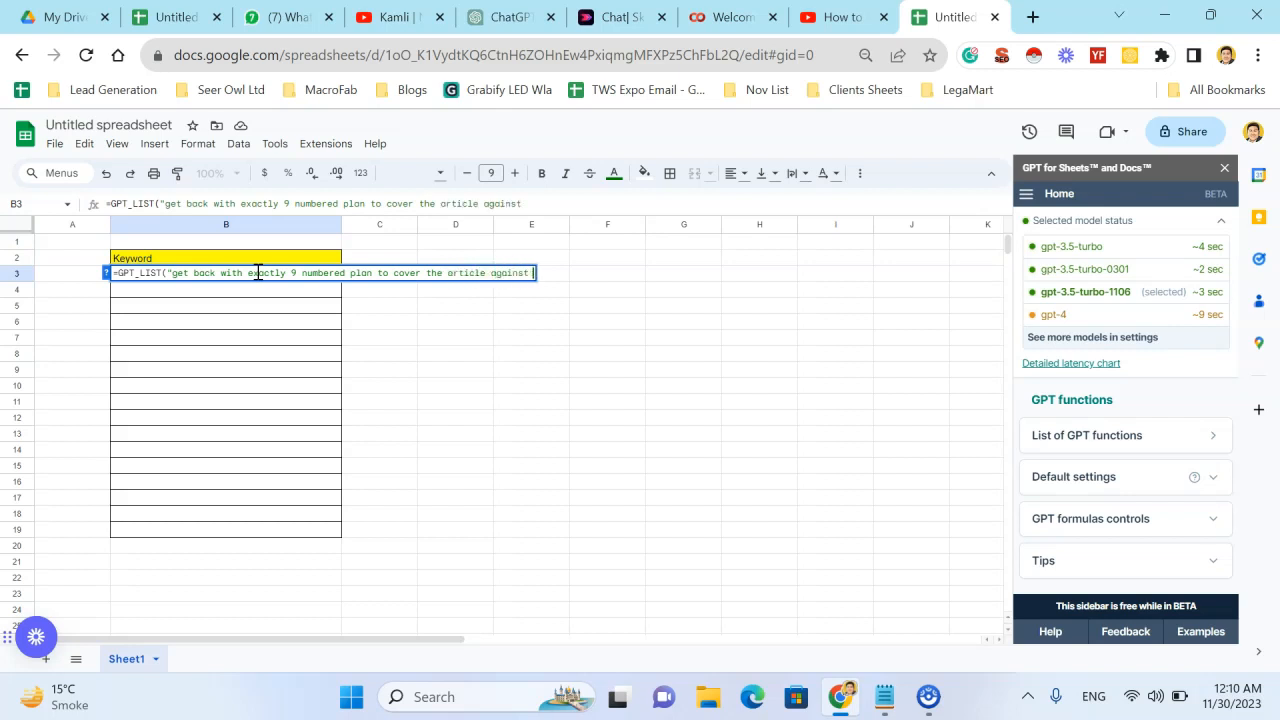
type("this keyword:")
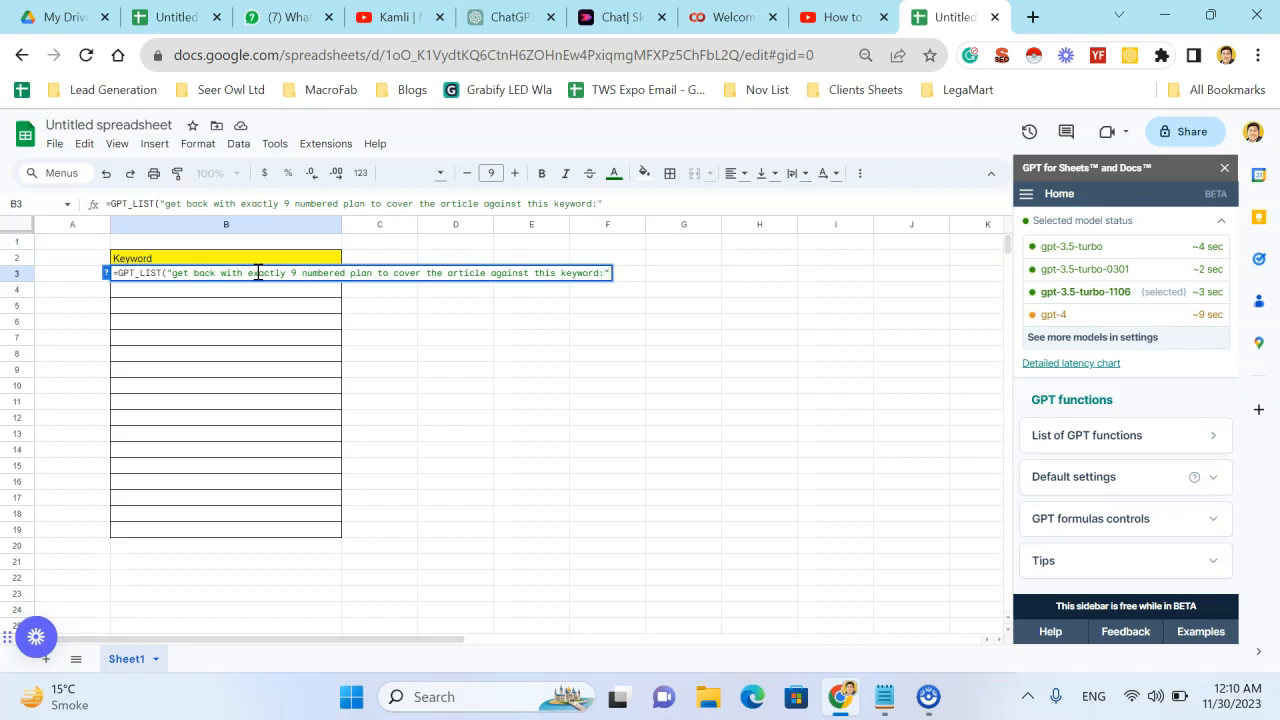
type(",")
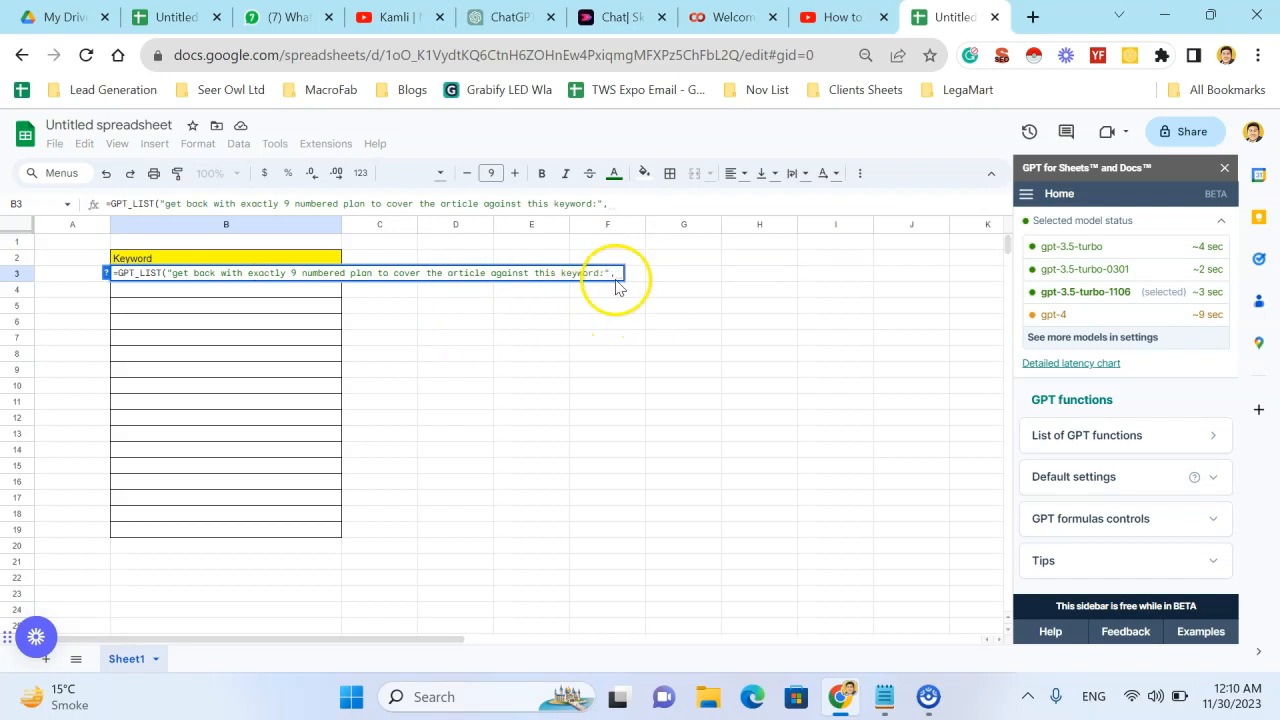
left_click(284, 258)
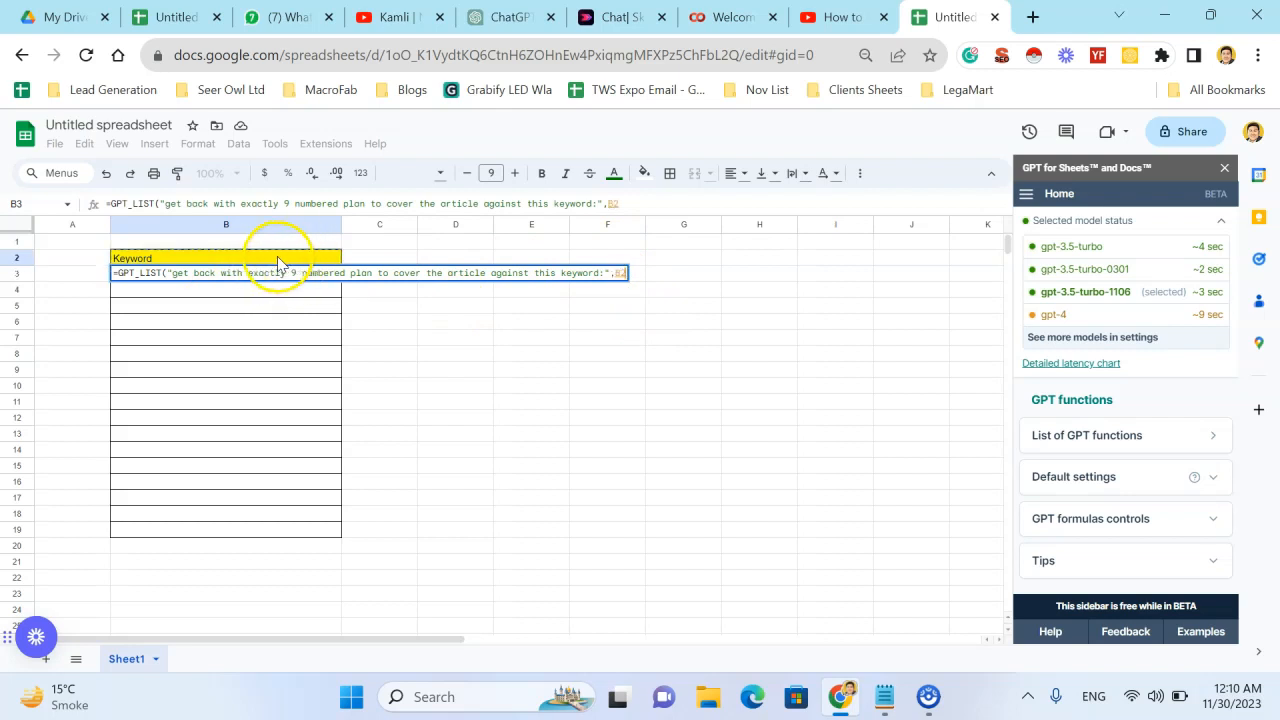
type(")")
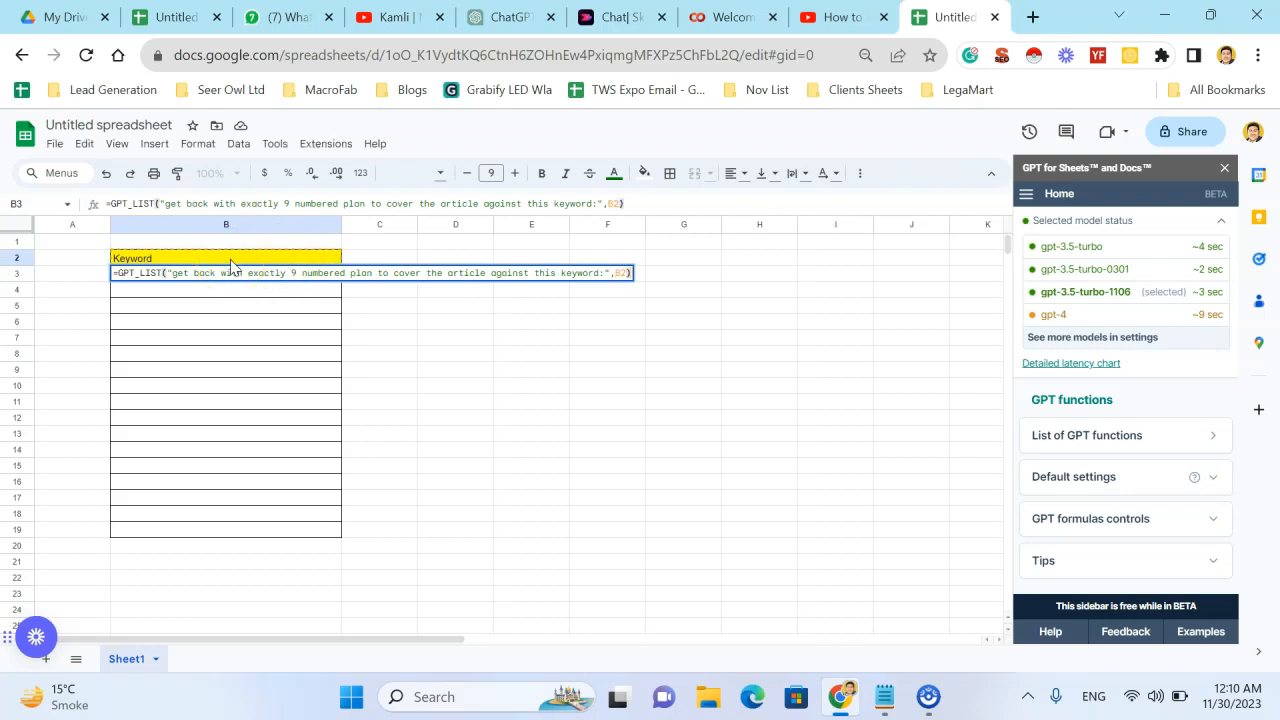
key("Return")
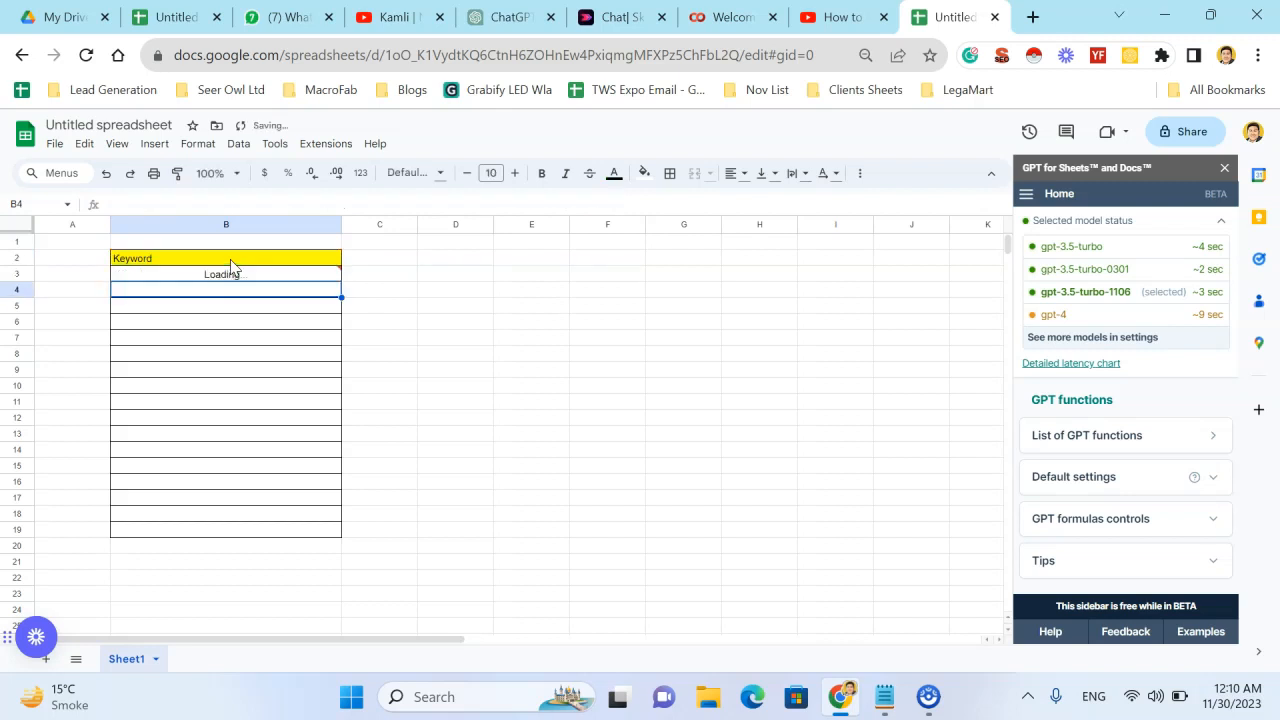
key("Right")
key("Up")
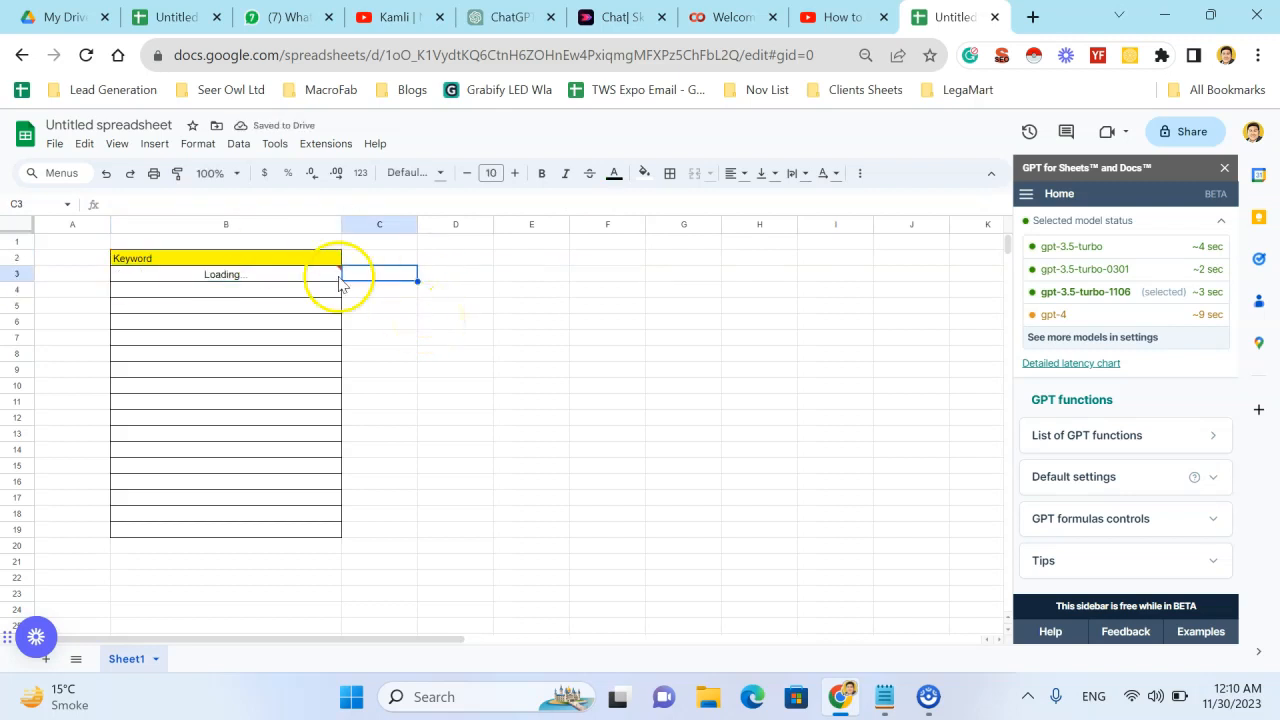
- Replace the text in B2 with the keyword "best wood for outdoor furniture" and widen column B further
left_click(265, 258)
type("best wood for outdoor furnitu")
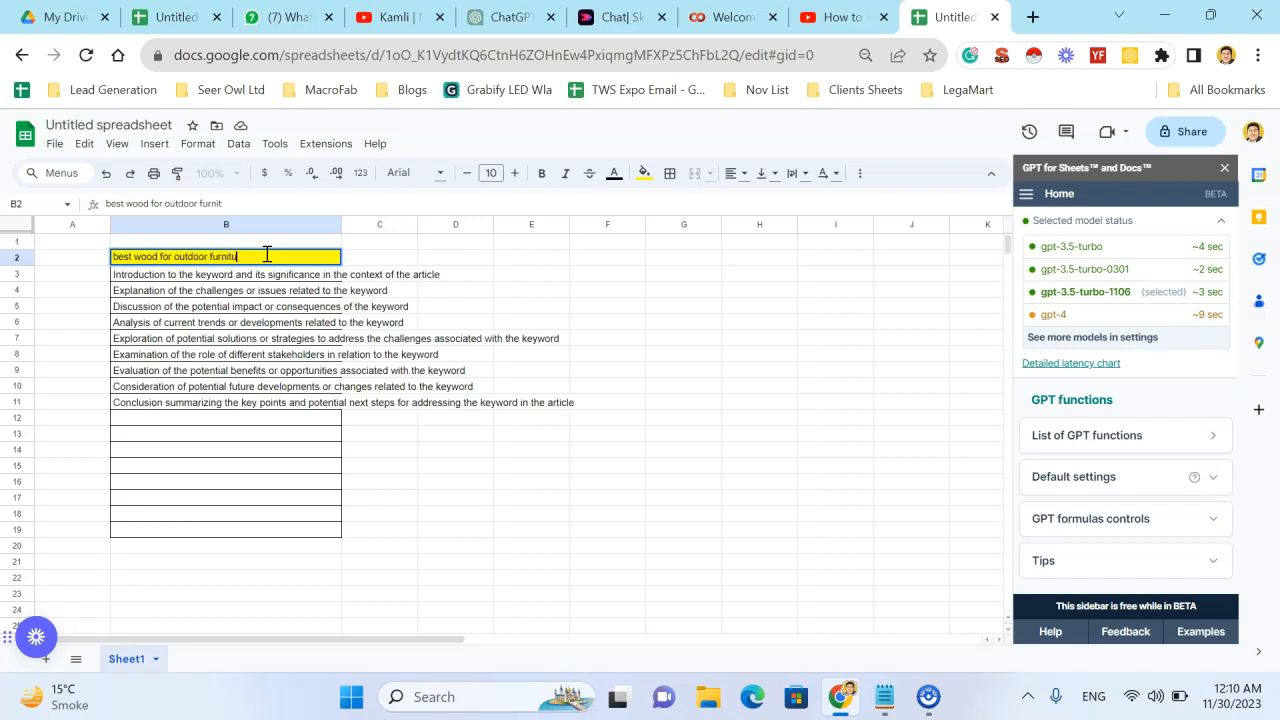
type("re")
key("Return")
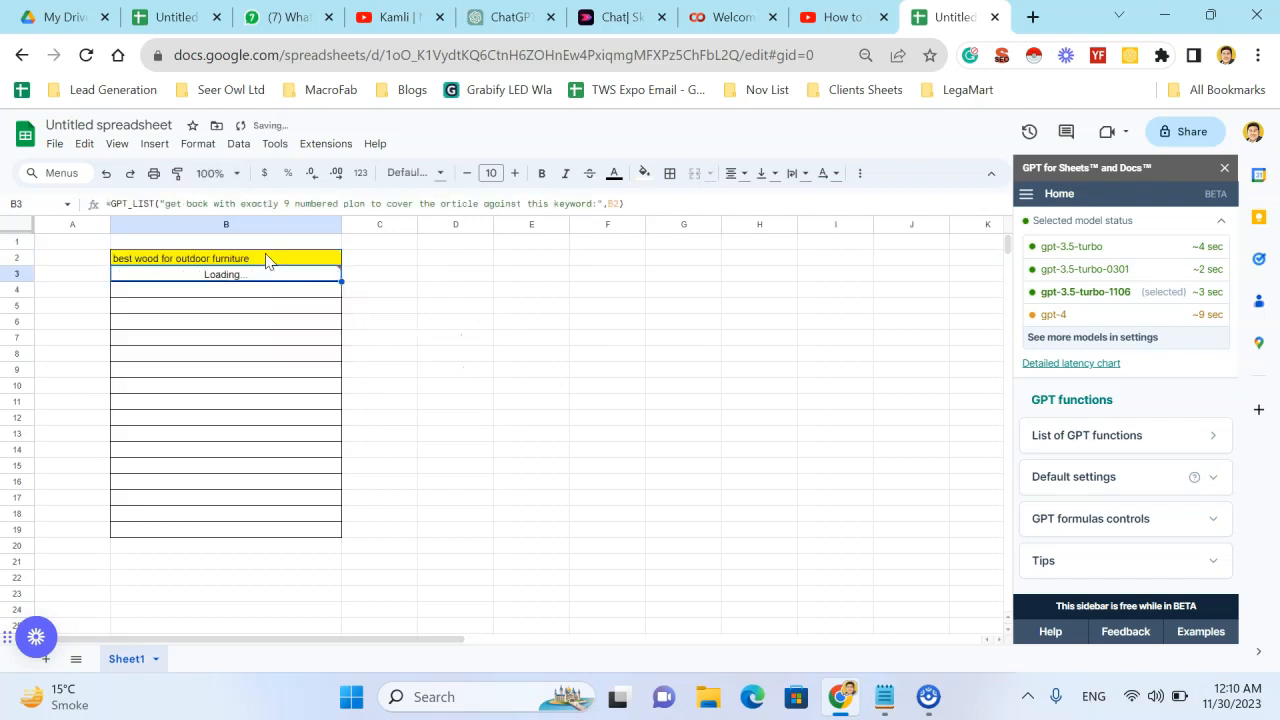
key("Right")
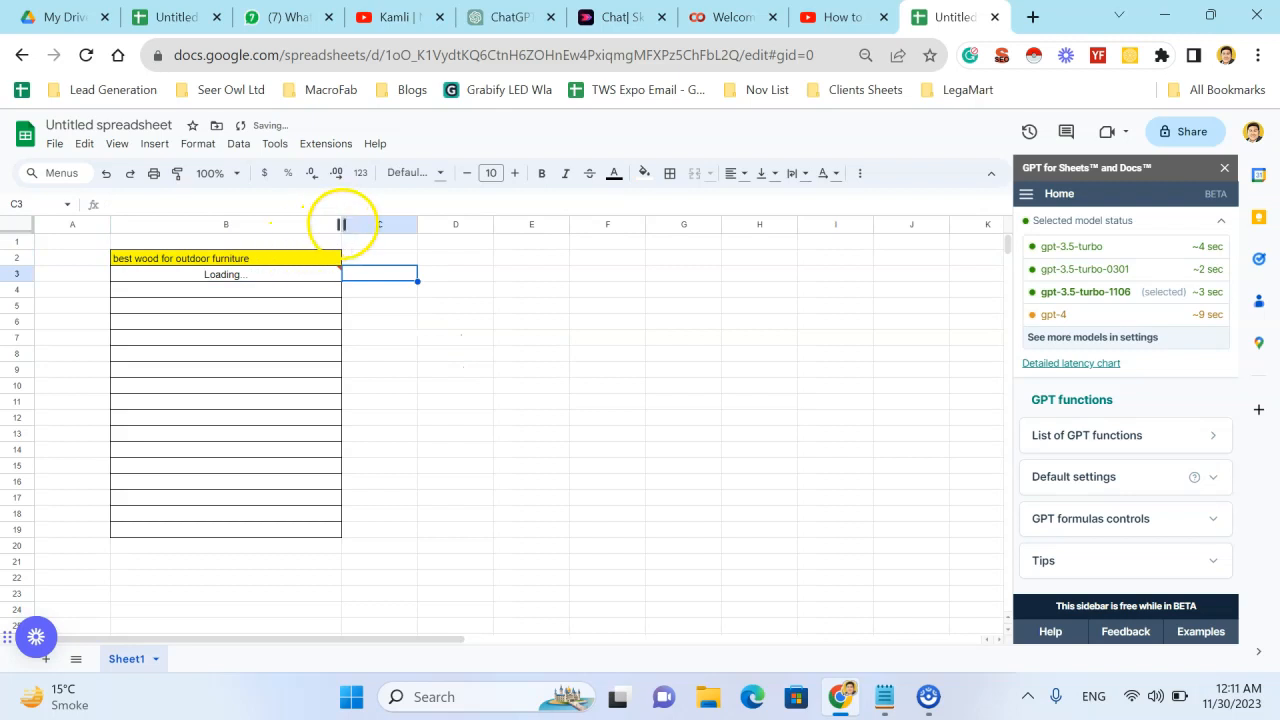
left_click_drag(341, 224, 404, 246)
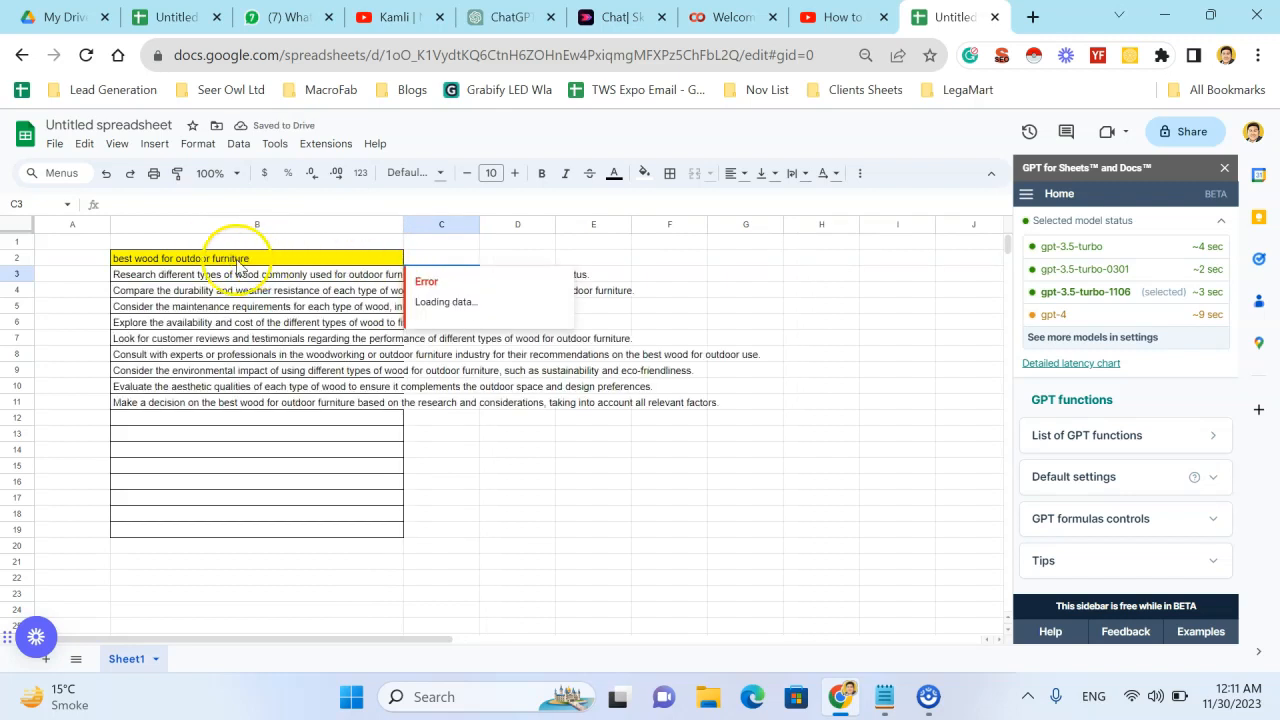
left_click(323, 497)
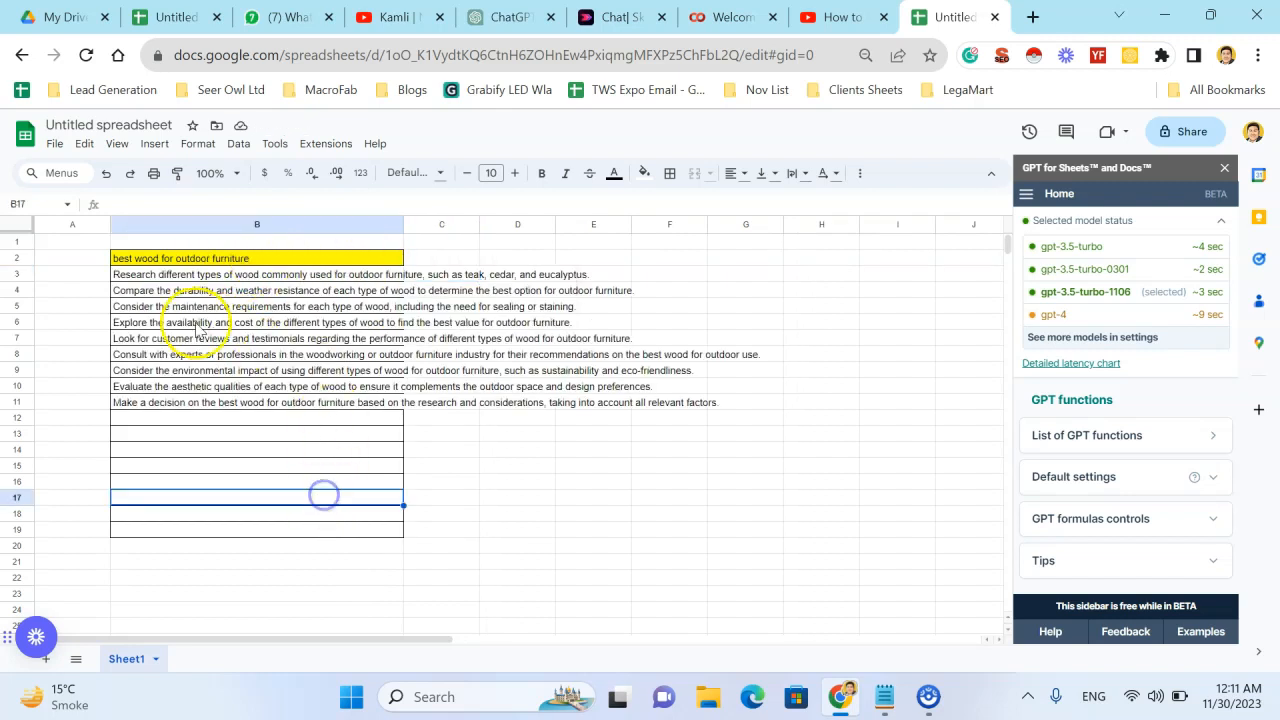
left_click(152, 278)
left_click_drag(152, 278, 209, 289)
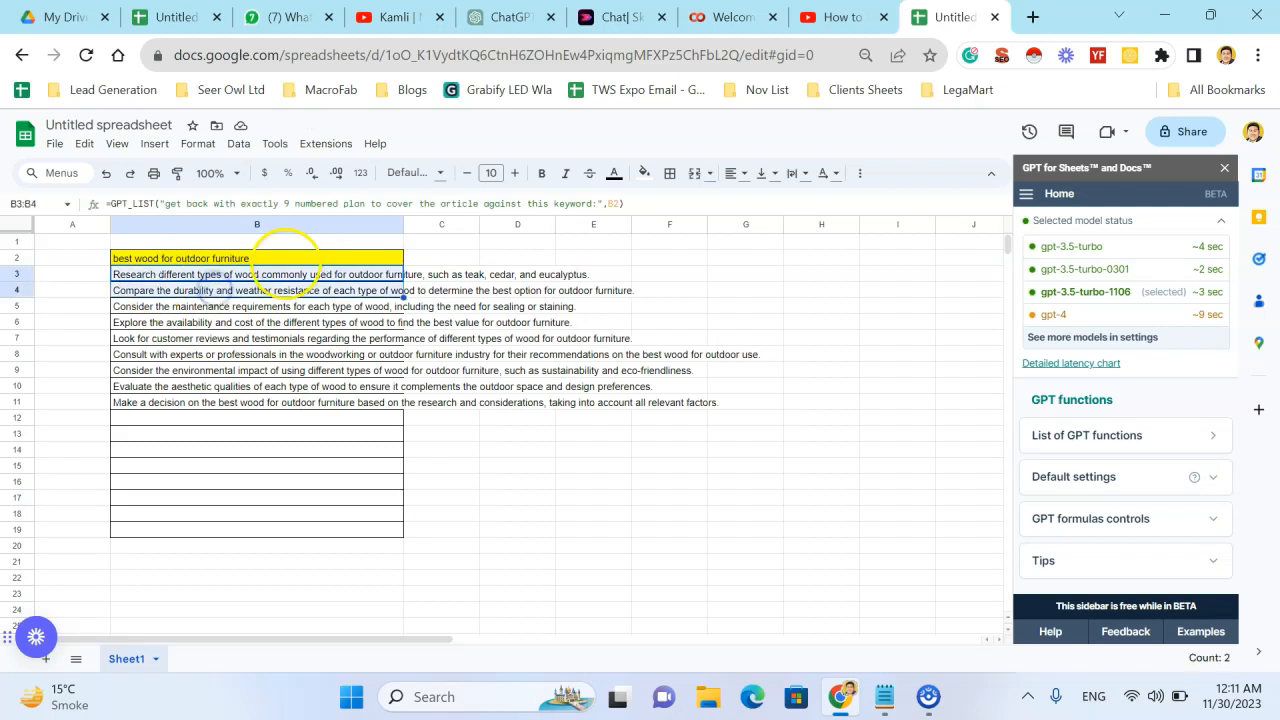
left_click(292, 260)
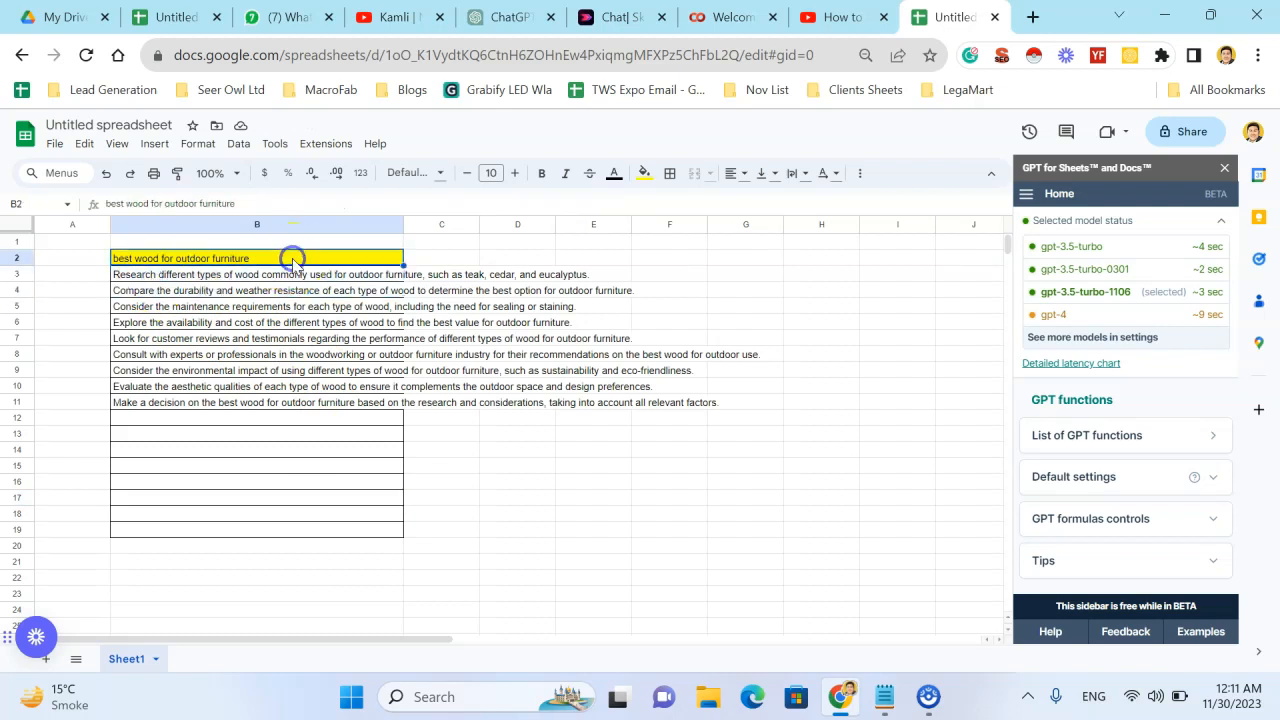
left_click(216, 277)
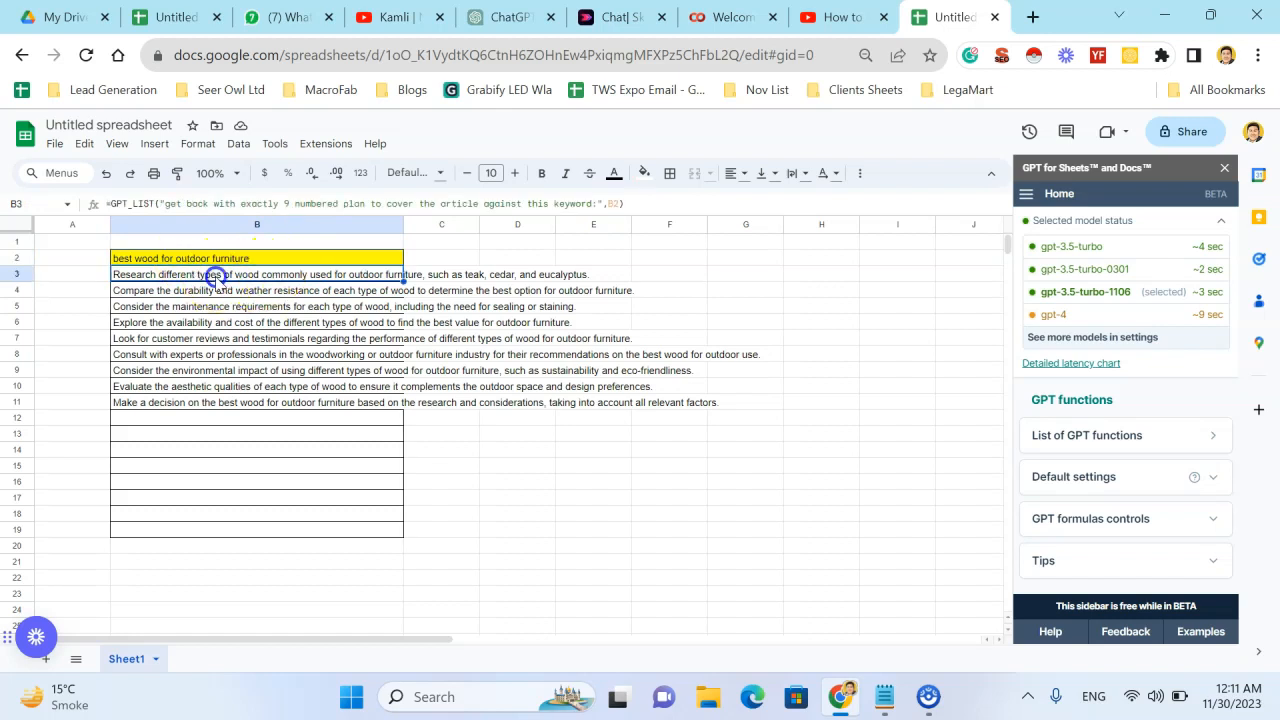
- Revise the GPT_LIST prompt in B3 to begin "get back with blo gpost outline with exactly 9 numbered plan"
double_click(216, 277)
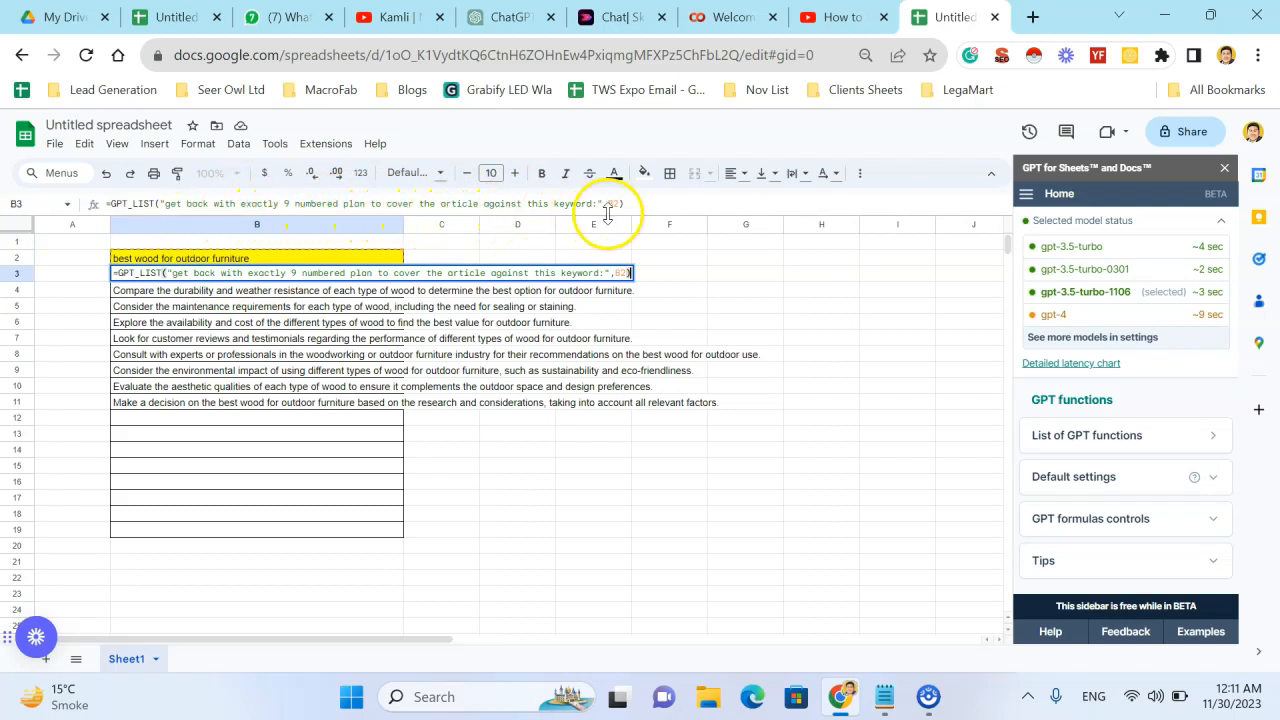
left_click(213, 207)
type("outline")
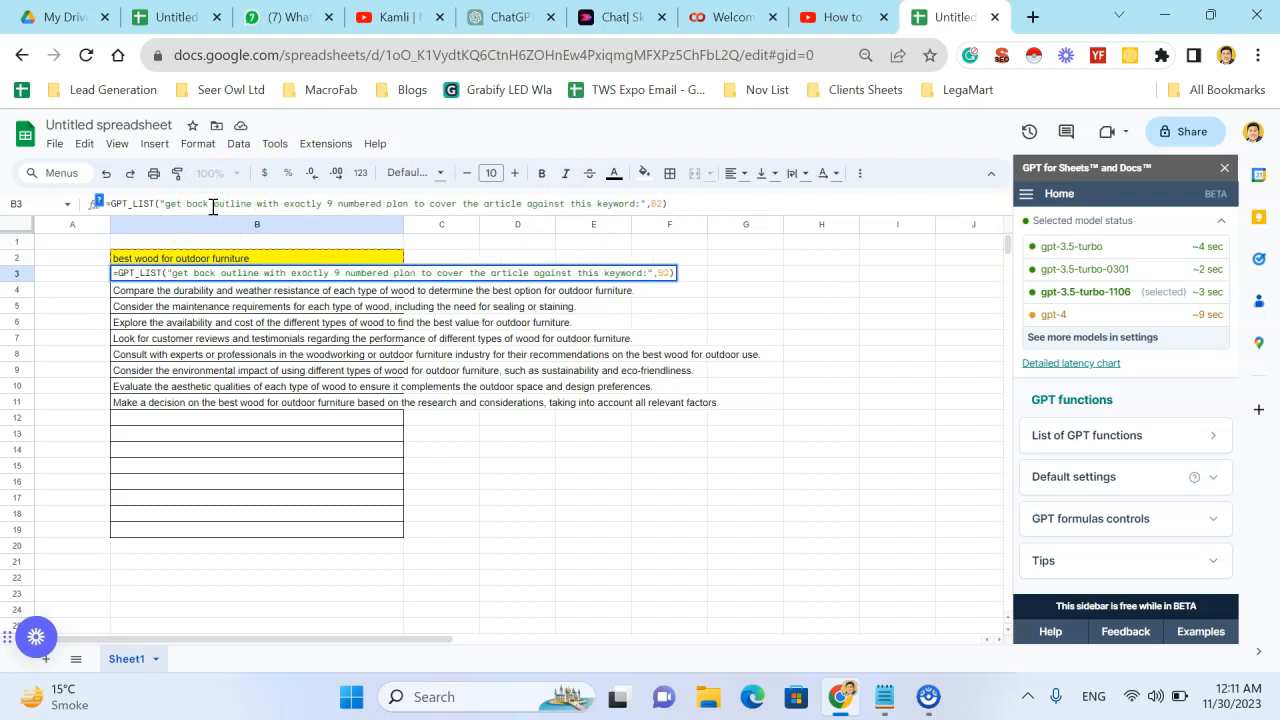
right_click(212, 206)
key("Escape")
right_click(212, 206)
key("Escape")
type("with blo gpost")
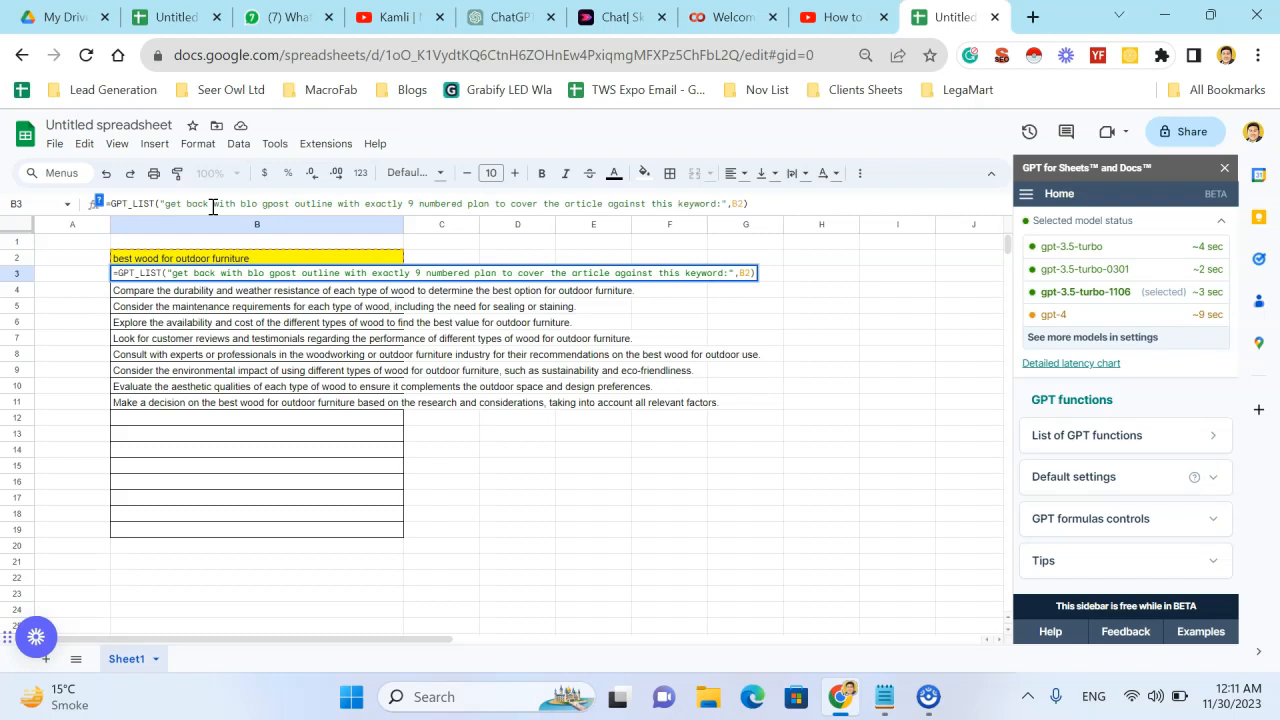
key("Return")
left_click(505, 341)
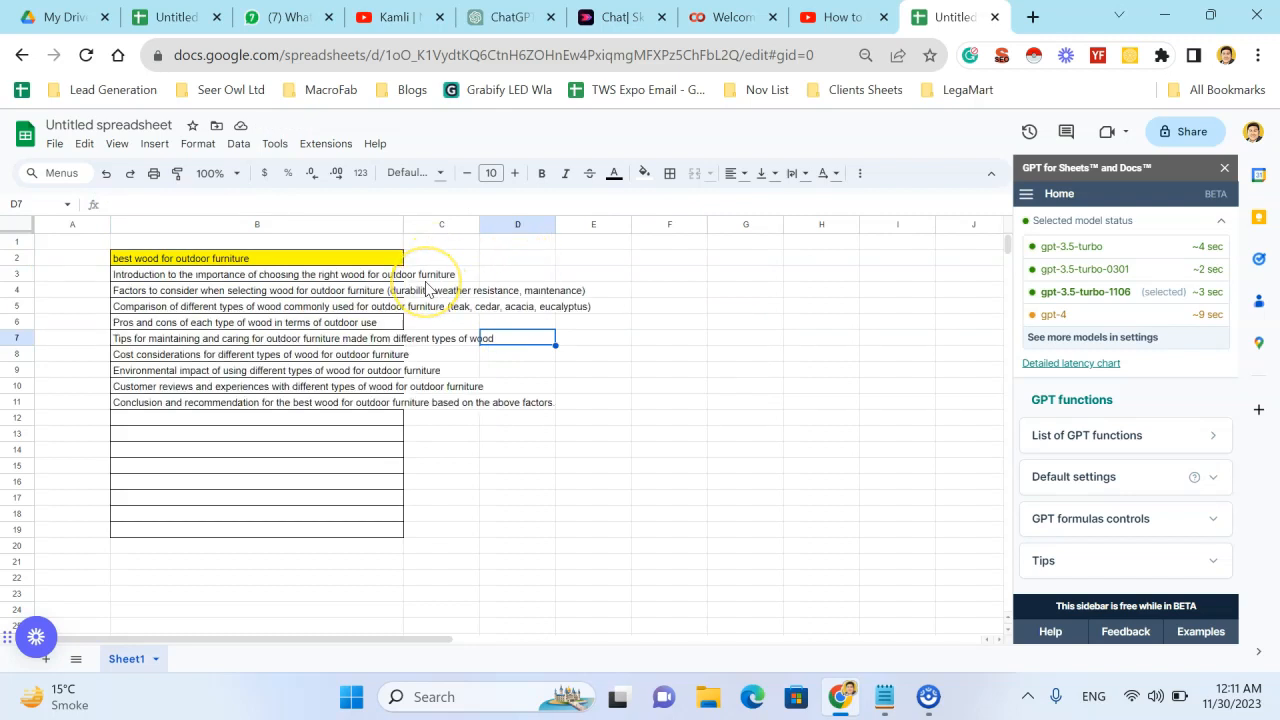
- Review the generated blog outline points in column B below the keyword
left_click(146, 275)
left_click(166, 292)
key("Up")
key("Down")
key("Down")
key("Down")
key("Down")
key("Down")
key("Down")
key("Down")
key("Down")
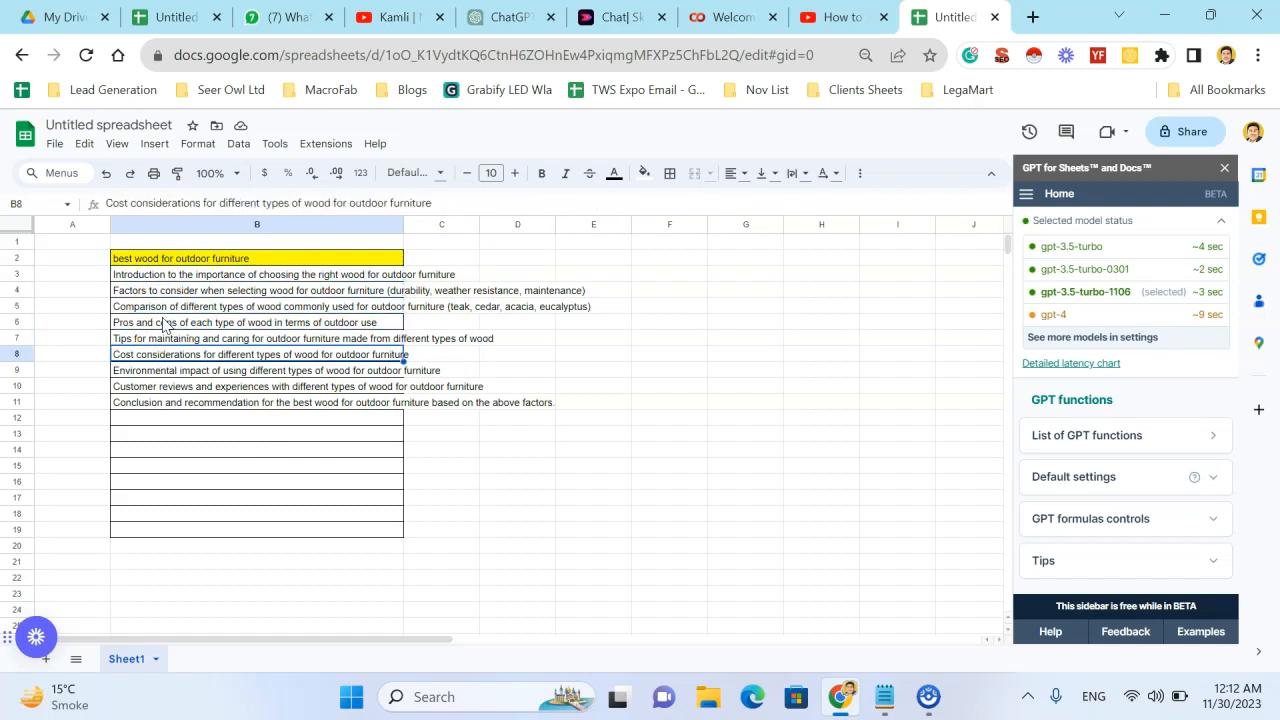
key("Up")
key("Up")
key("Up")
key("Up")
key("Up")
key("Up")
key("Up")
key("Up")
key("Up")
key("Down")
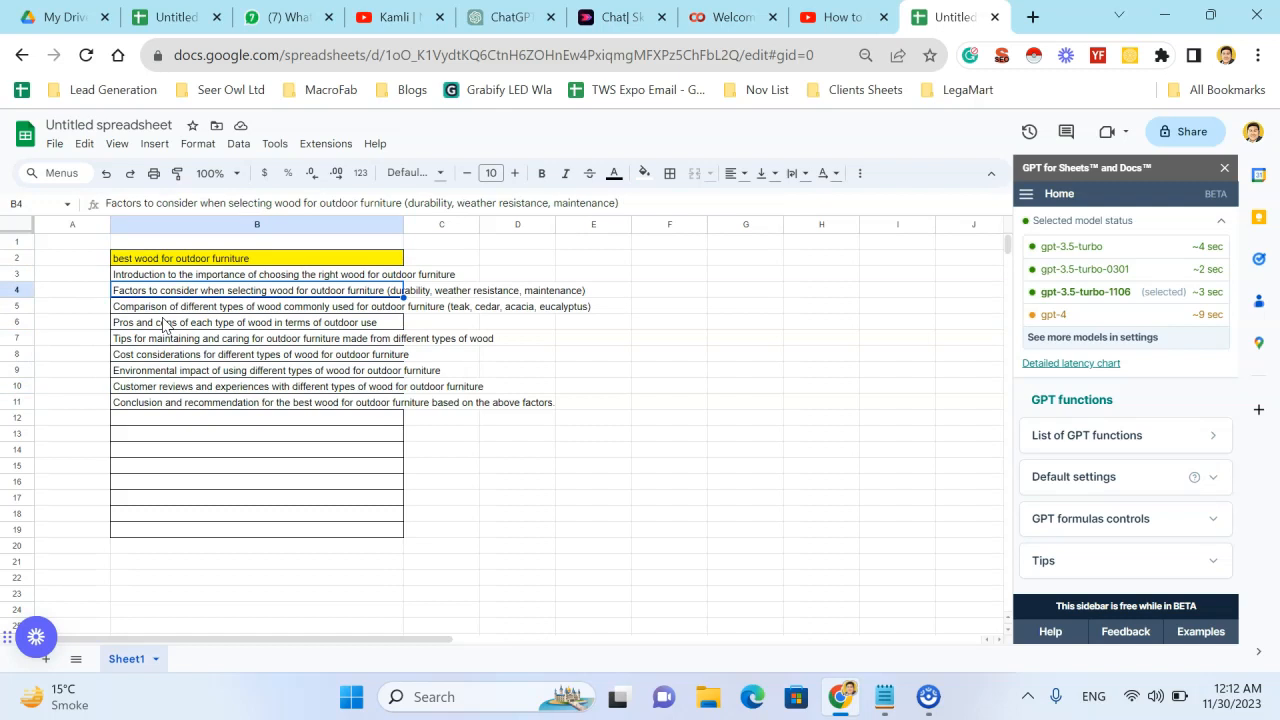
key("Down")
- Start a GPT formula in C3 with the prompt "write 150 words paragraph for this blog post outline section"
key("Right")
key("Up")
key("Up")
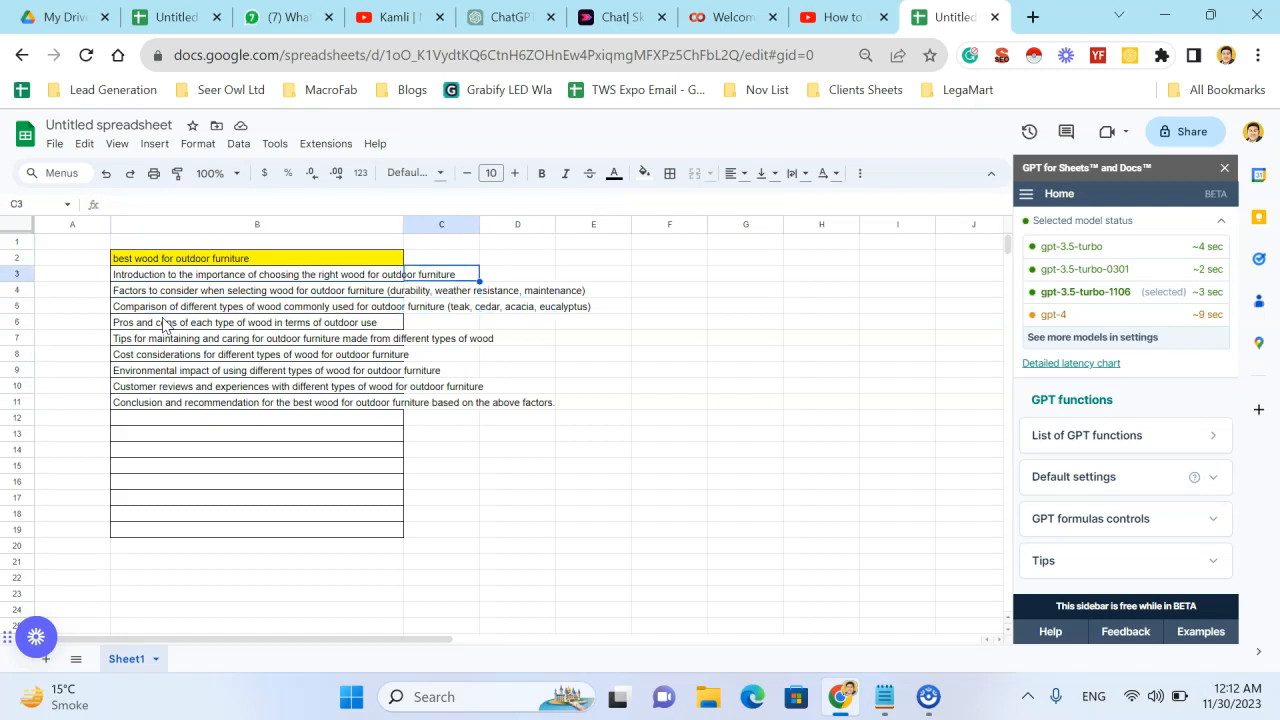
type("=")
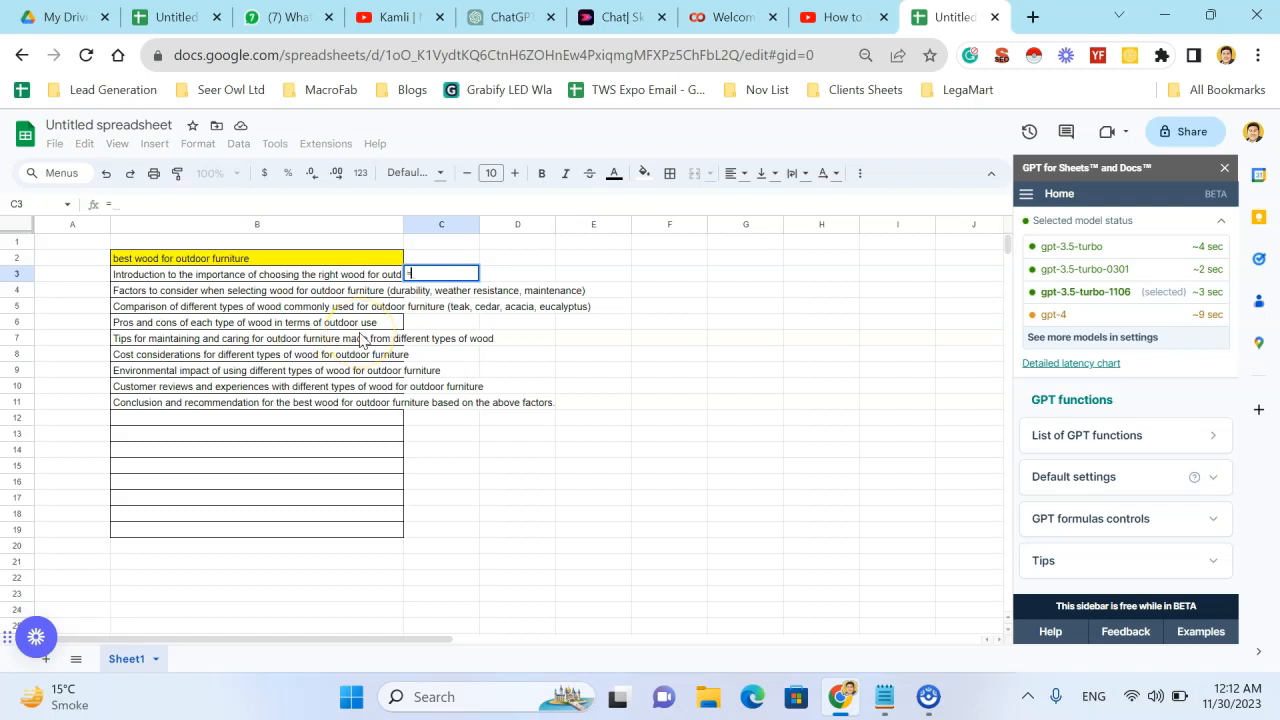
type("GPT(\"write 1")
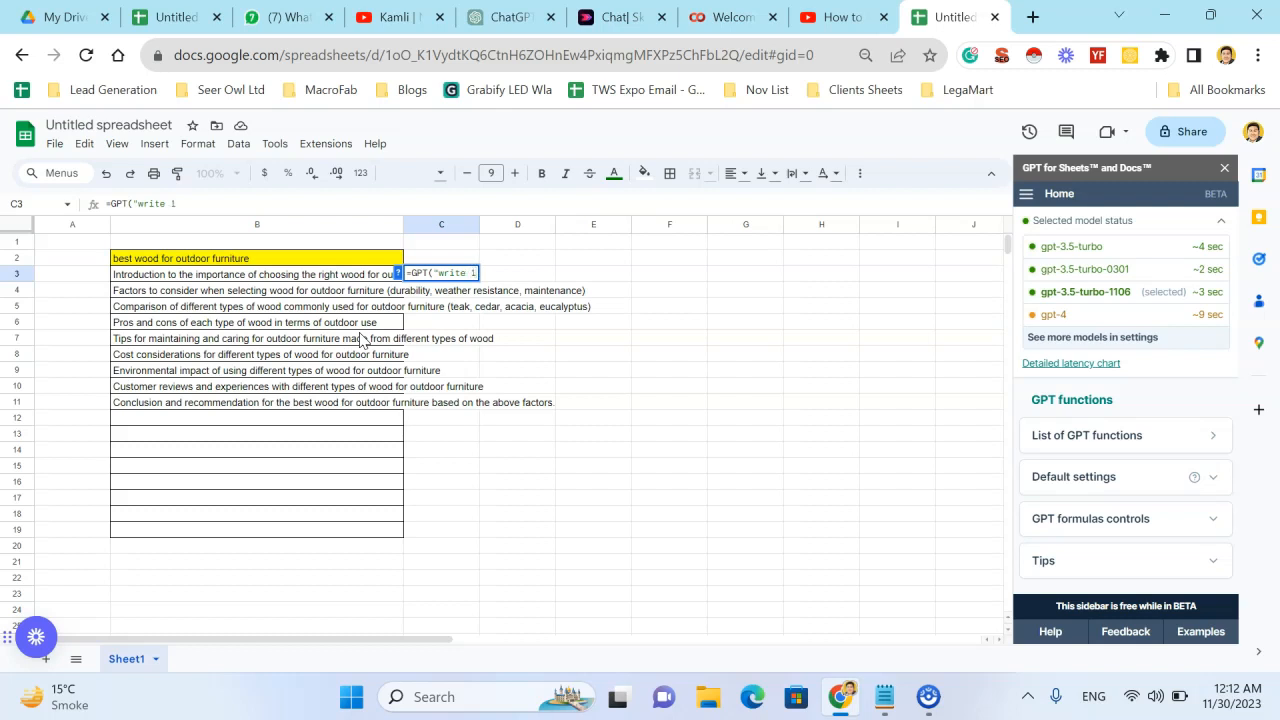
type("50 words")
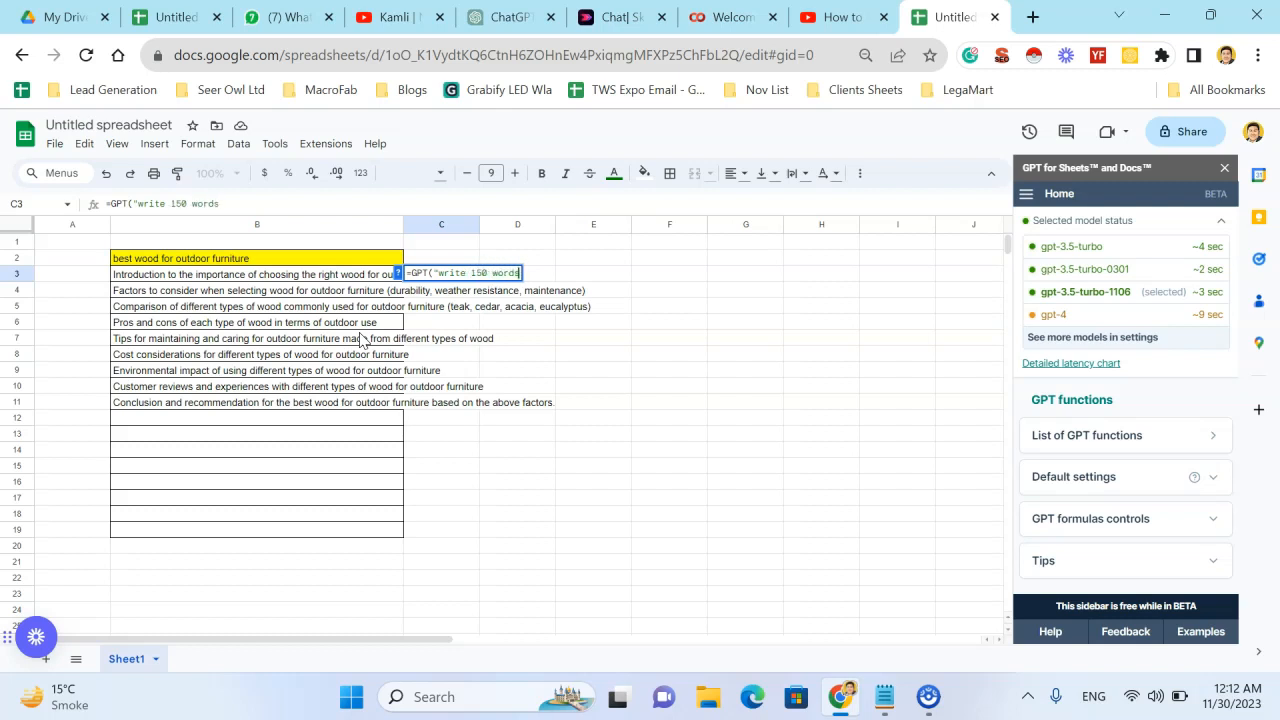
type(" poragraph ")
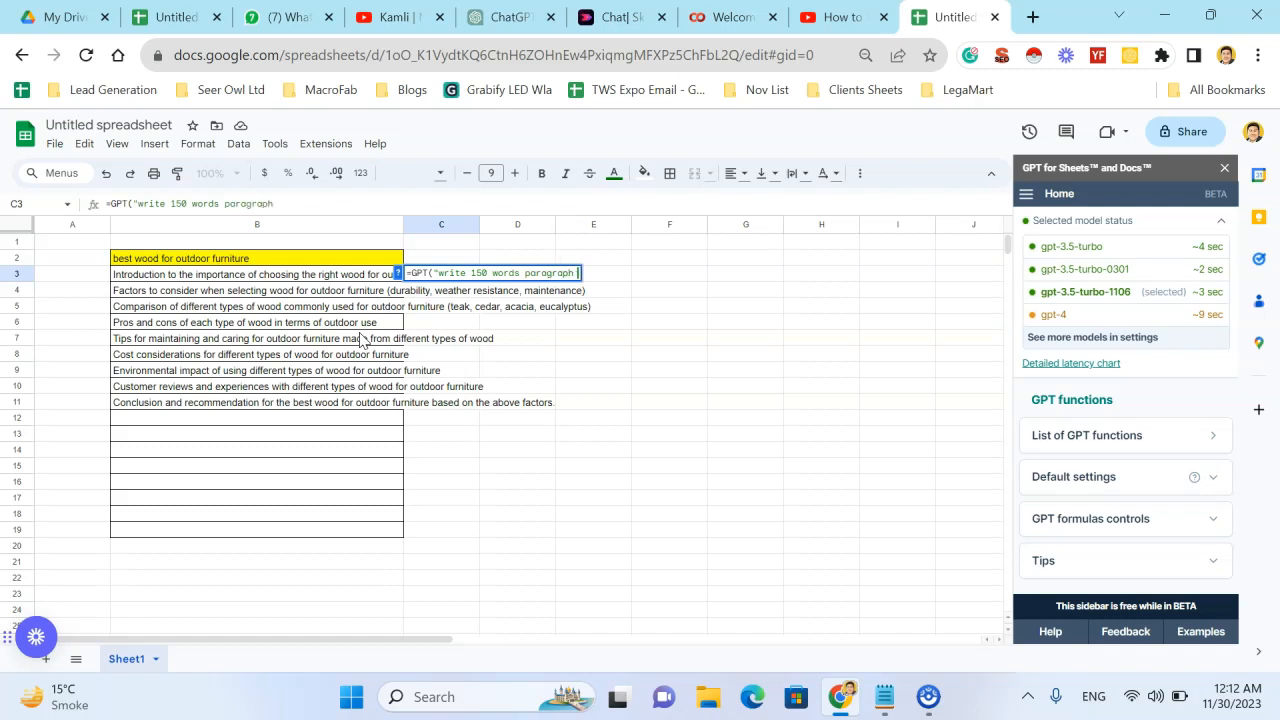
type("for this ")
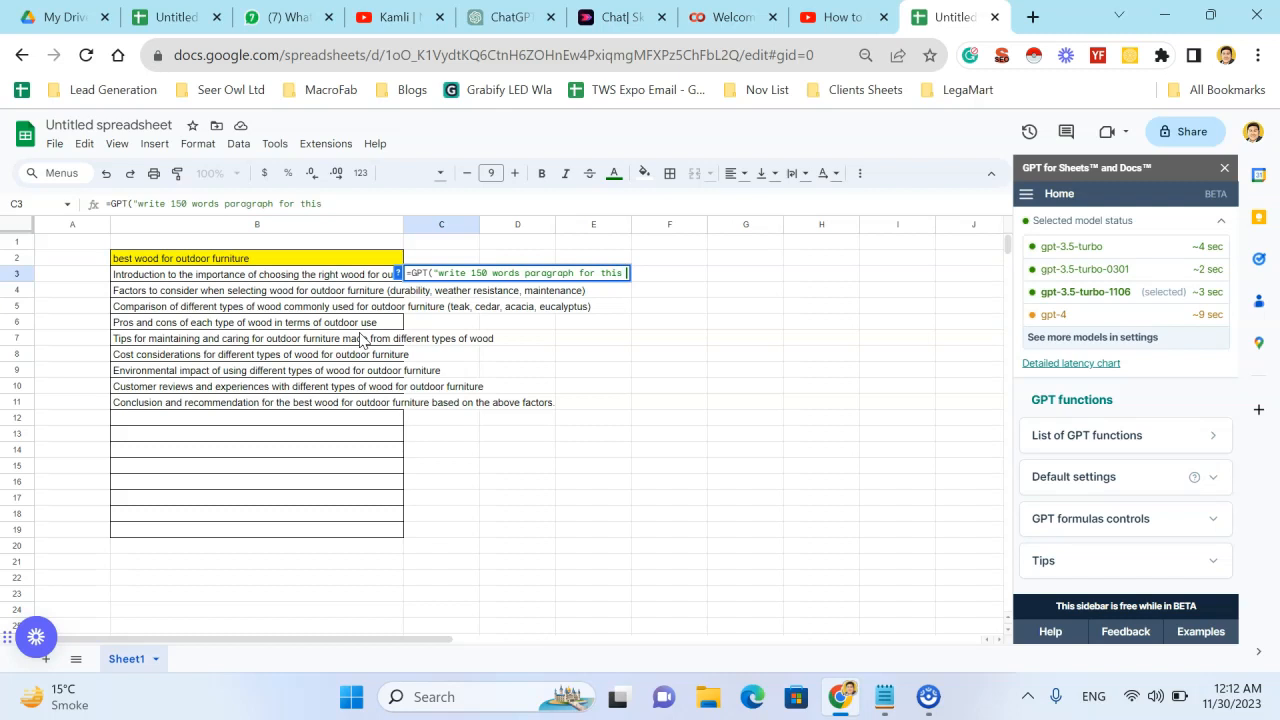
type("blog post ")
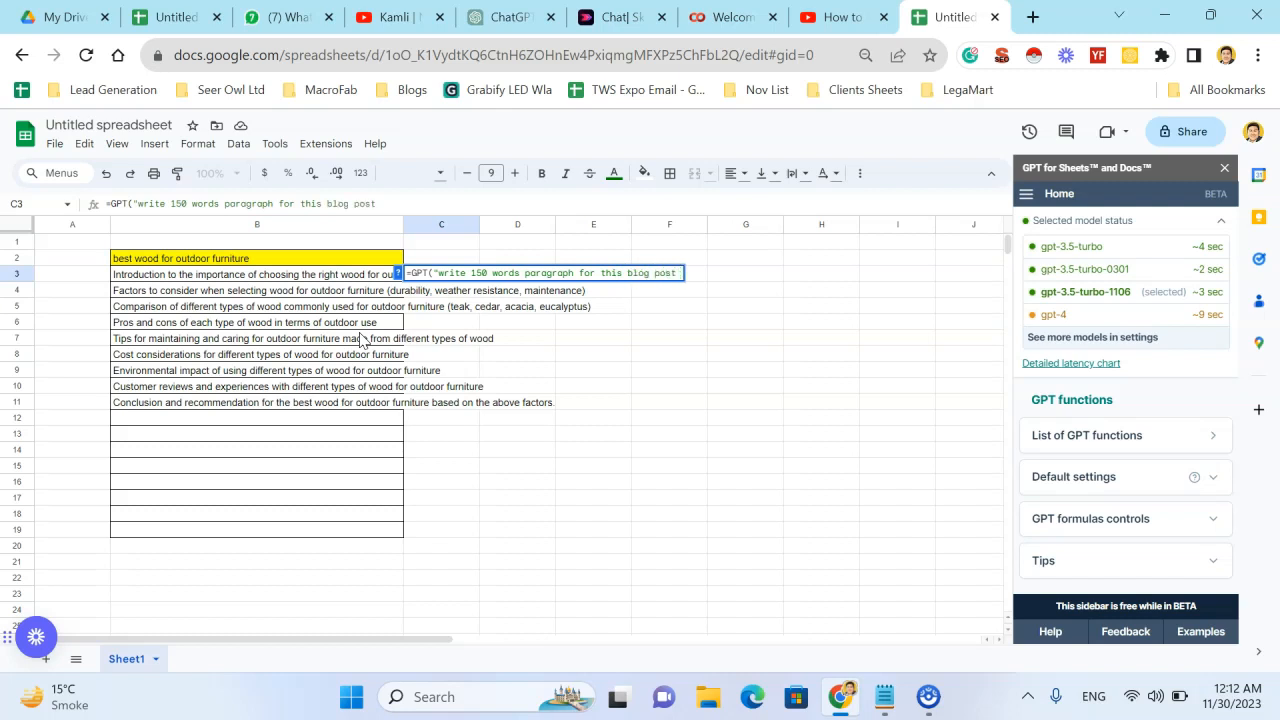
type("outline section,")
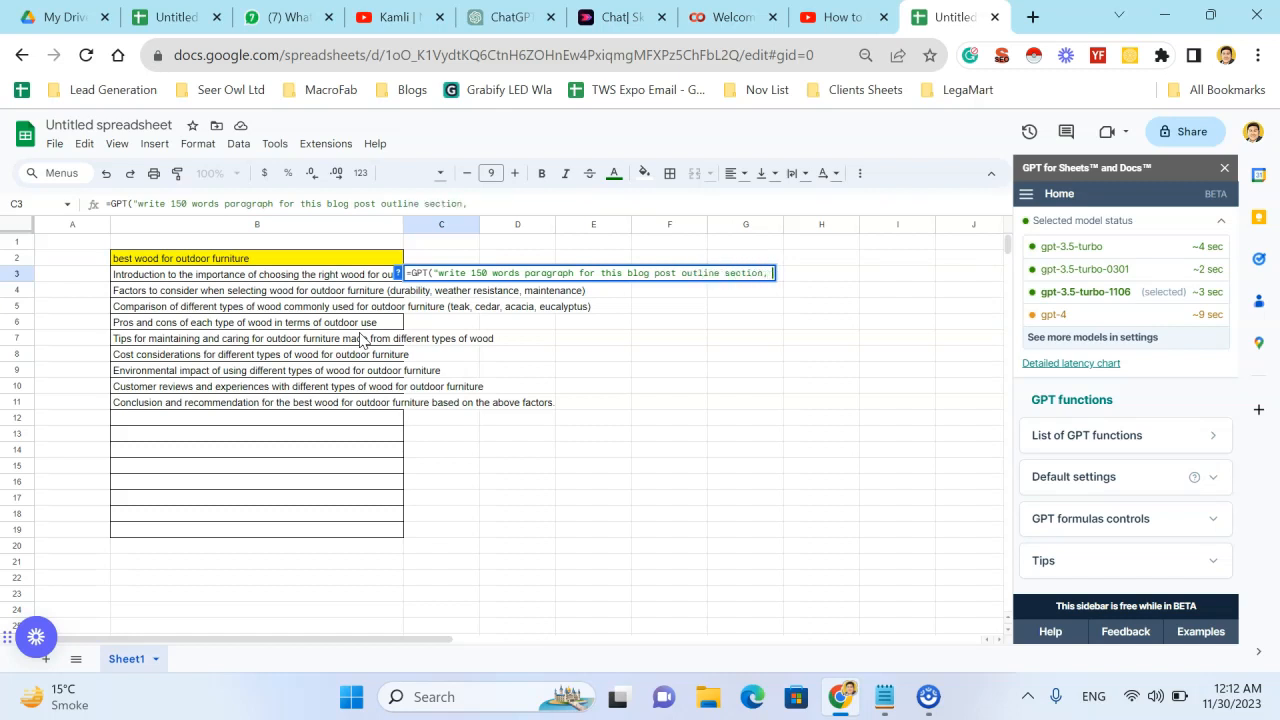
key("BackSpace")
key("BackSpace")
type(" in human style, ")
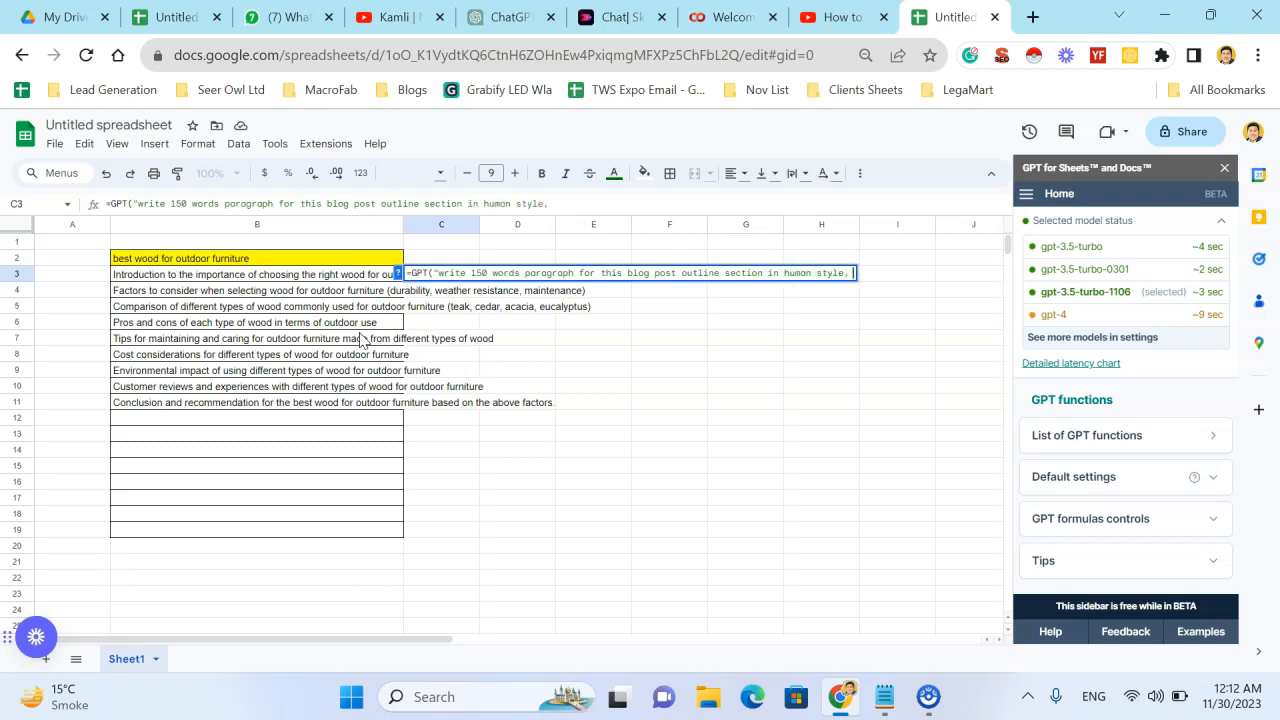
type("write as first pers")
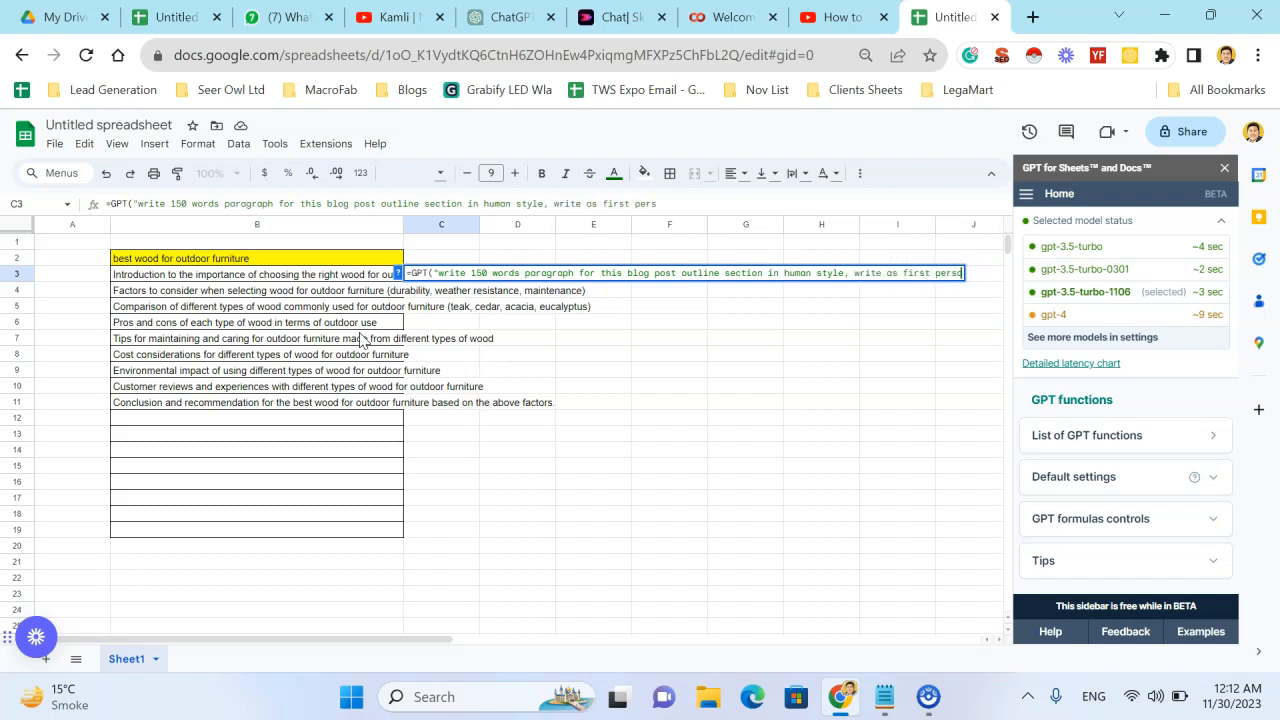
type("on, must include the stats based i")
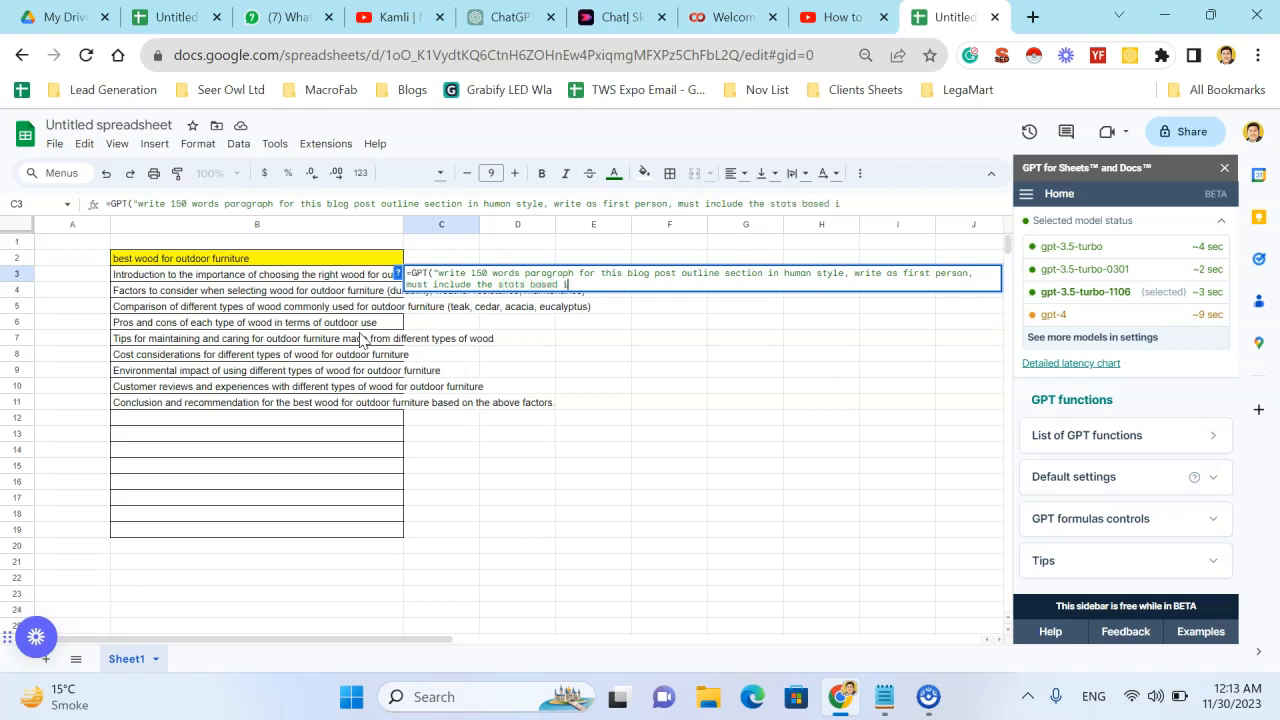
- Extend the C3 prompt with "in human style, write as first person, must include the stats based inforamtion" and close its quotation
type("mtion\",")
left_click(245, 280)
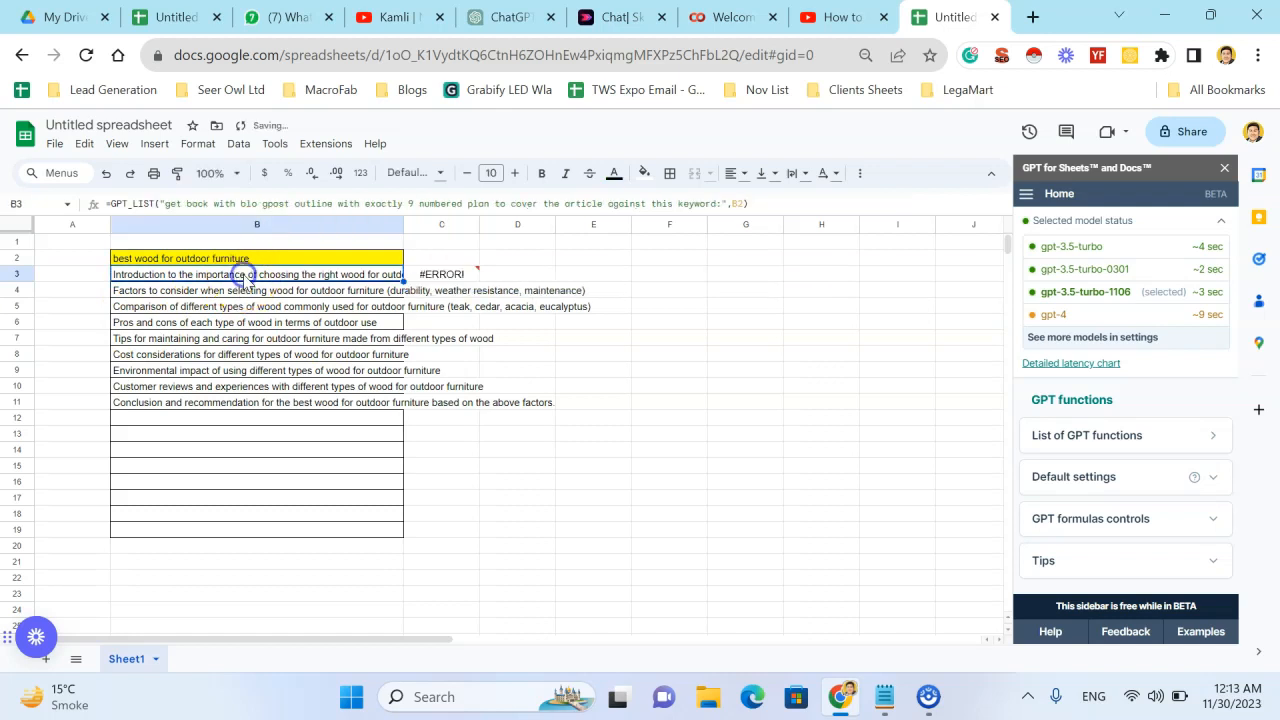
- Correct the C3 formula by replacing the period after the prompt with a comma and referencing B3
left_click(446, 280)
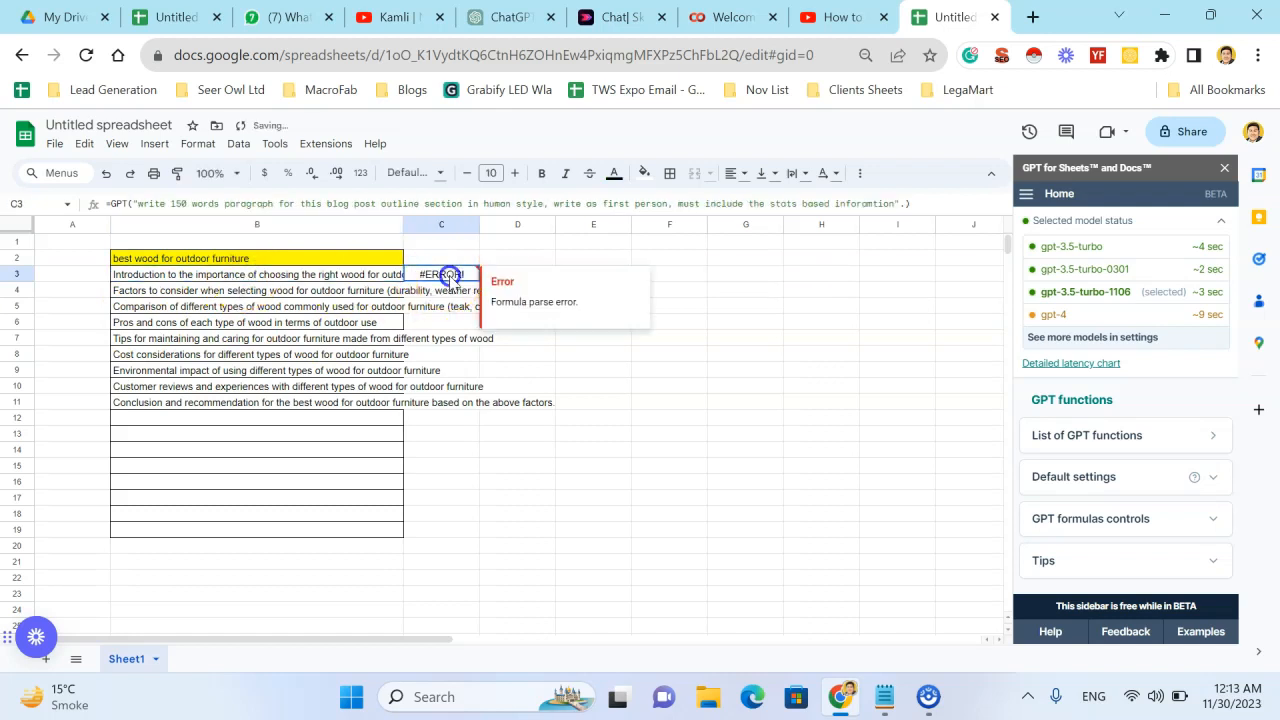
left_click(908, 204)
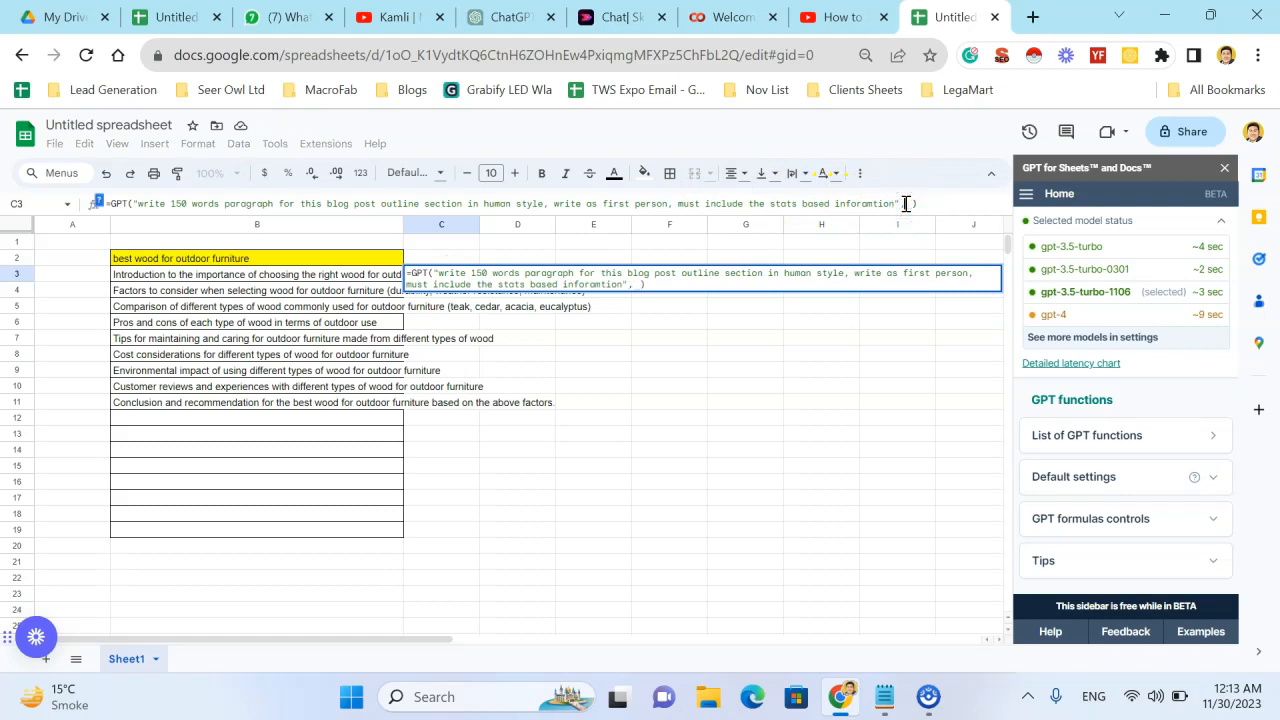
left_click(343, 276)
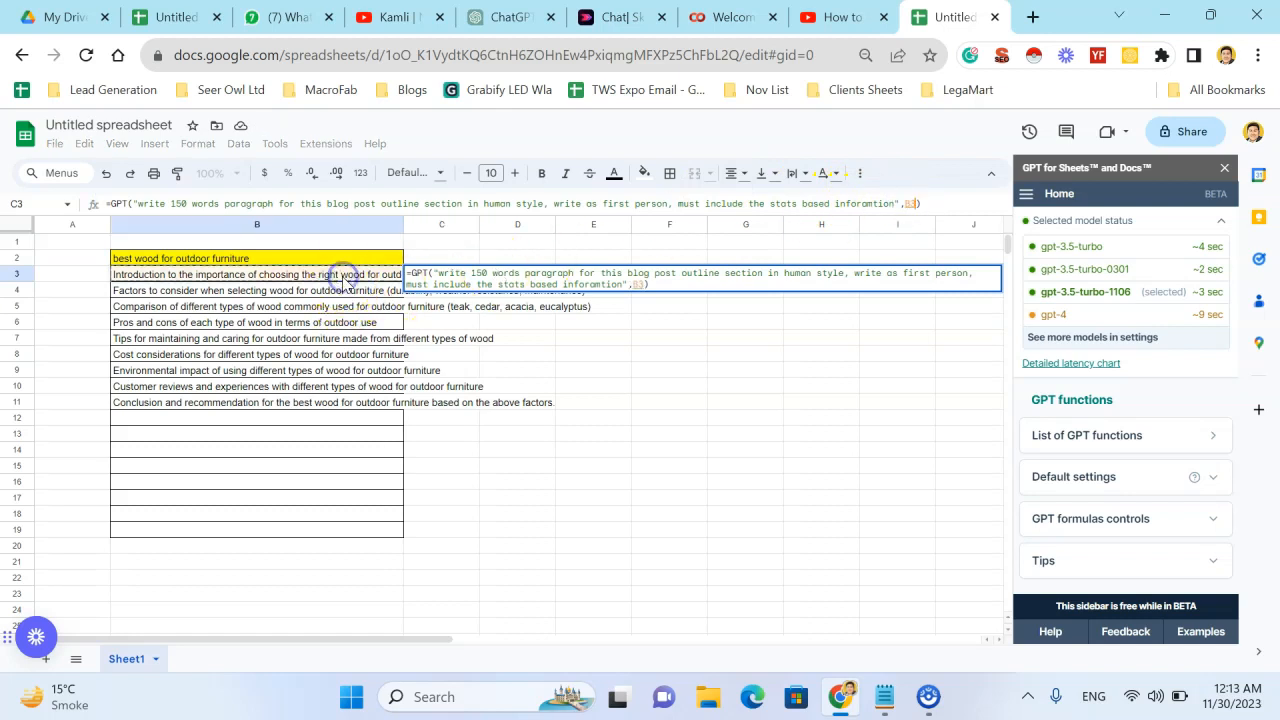
key("Return")
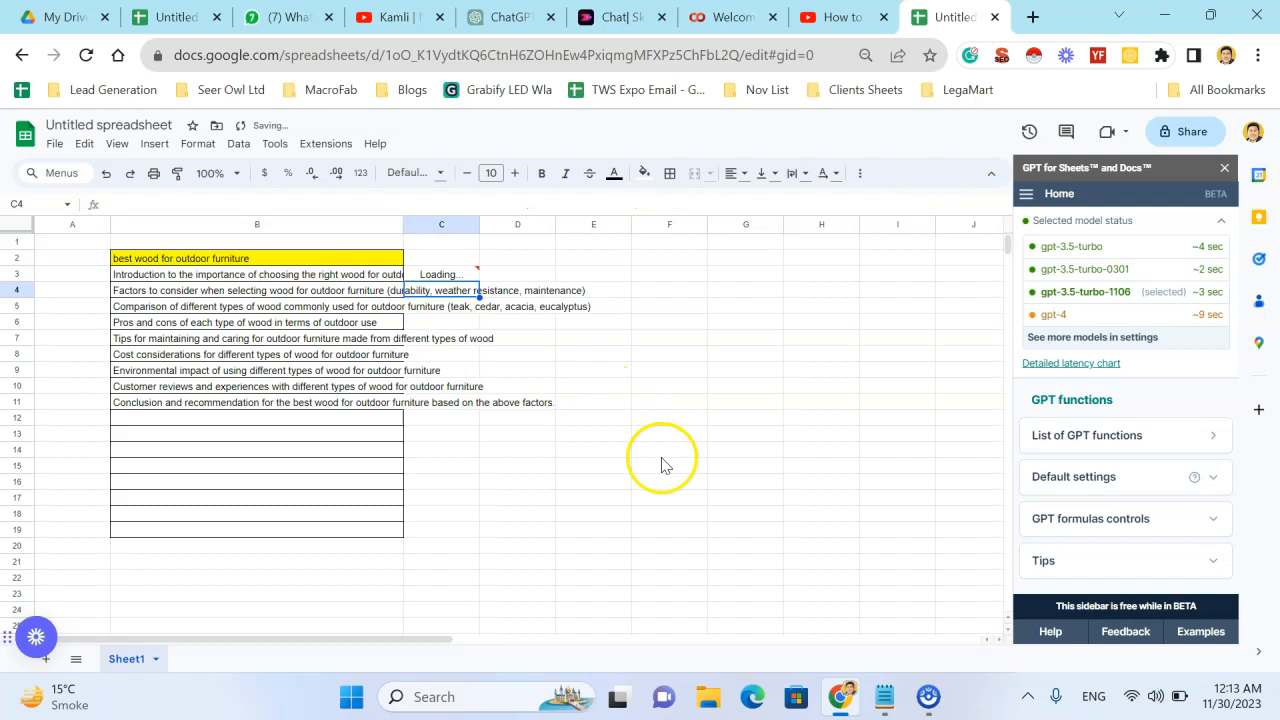
- Set the text wrapping of column B to Clip
left_click(312, 223)
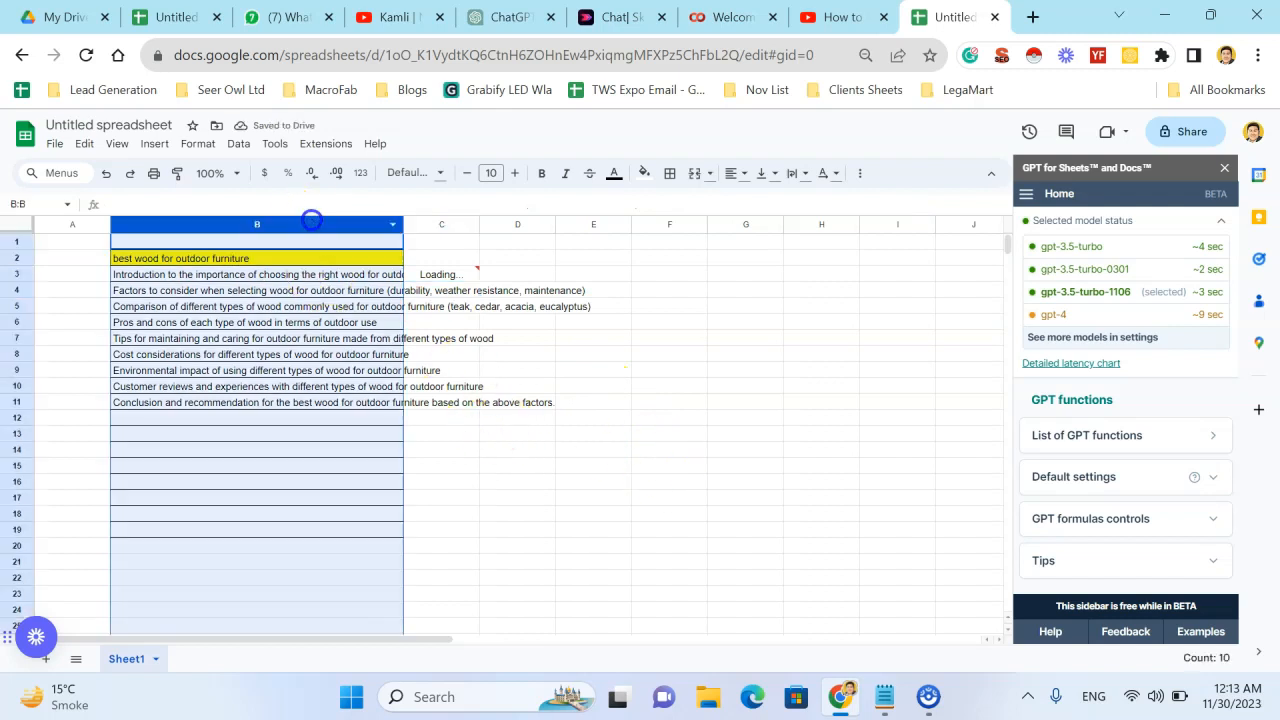
left_click(186, 146)
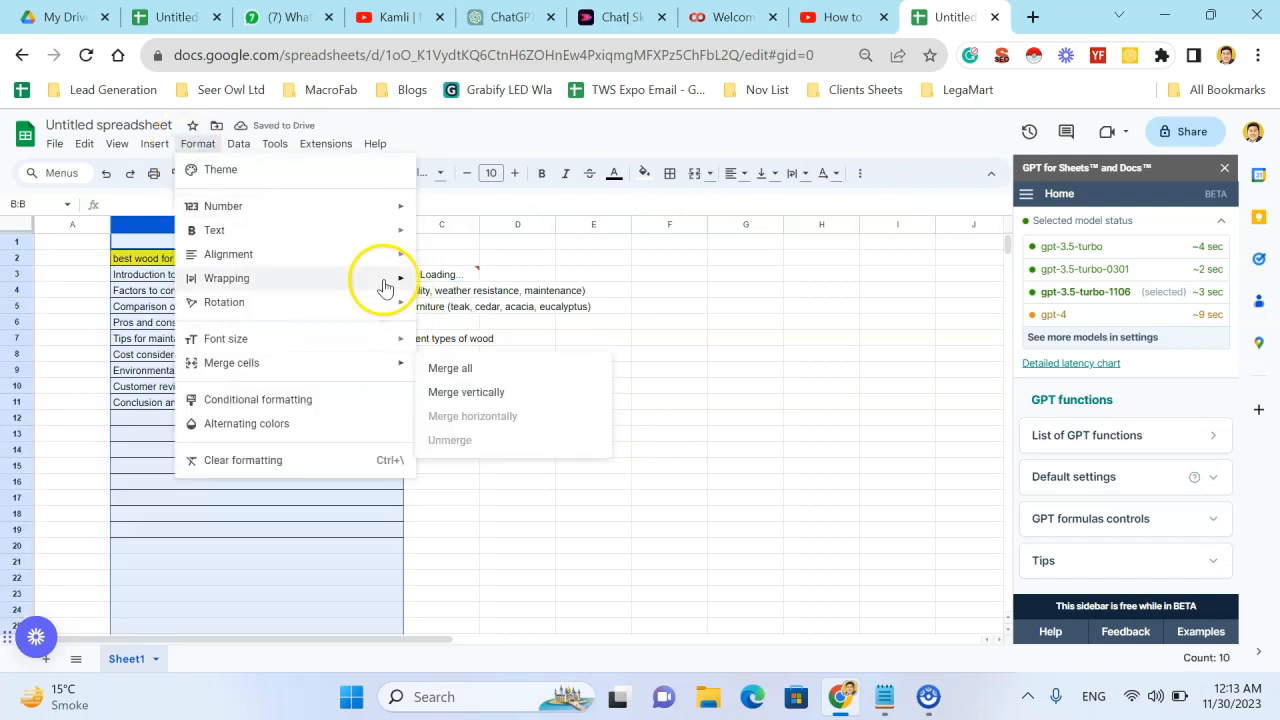
mouse_move(390, 278)
left_click(505, 333)
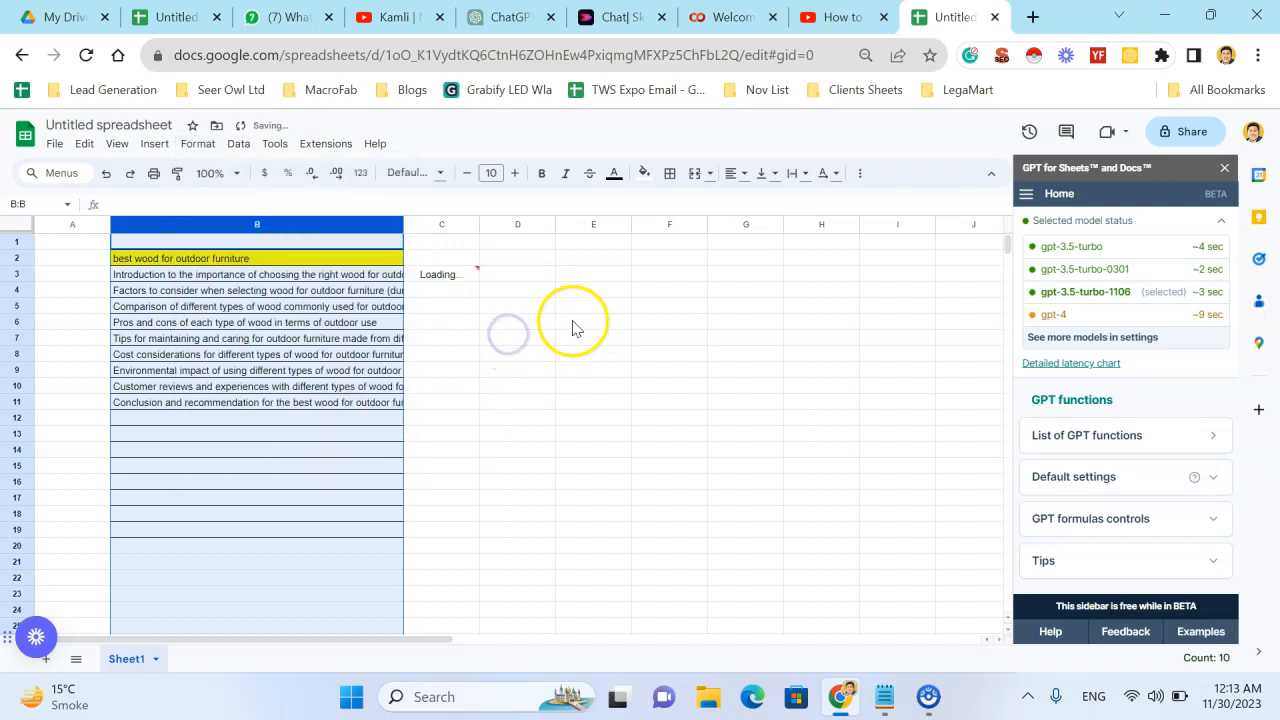
left_click(573, 321)
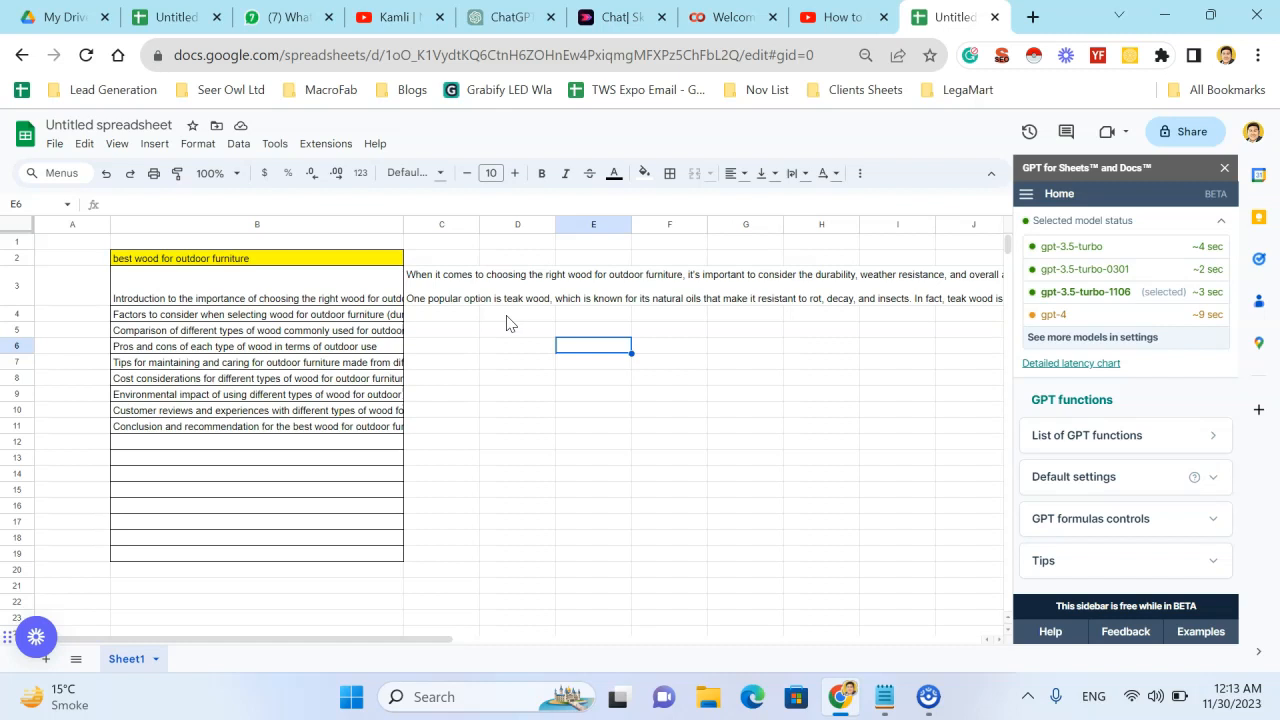
- Fill the GPT formula from C3 down to C11 for the remaining outline points
left_click(445, 290)
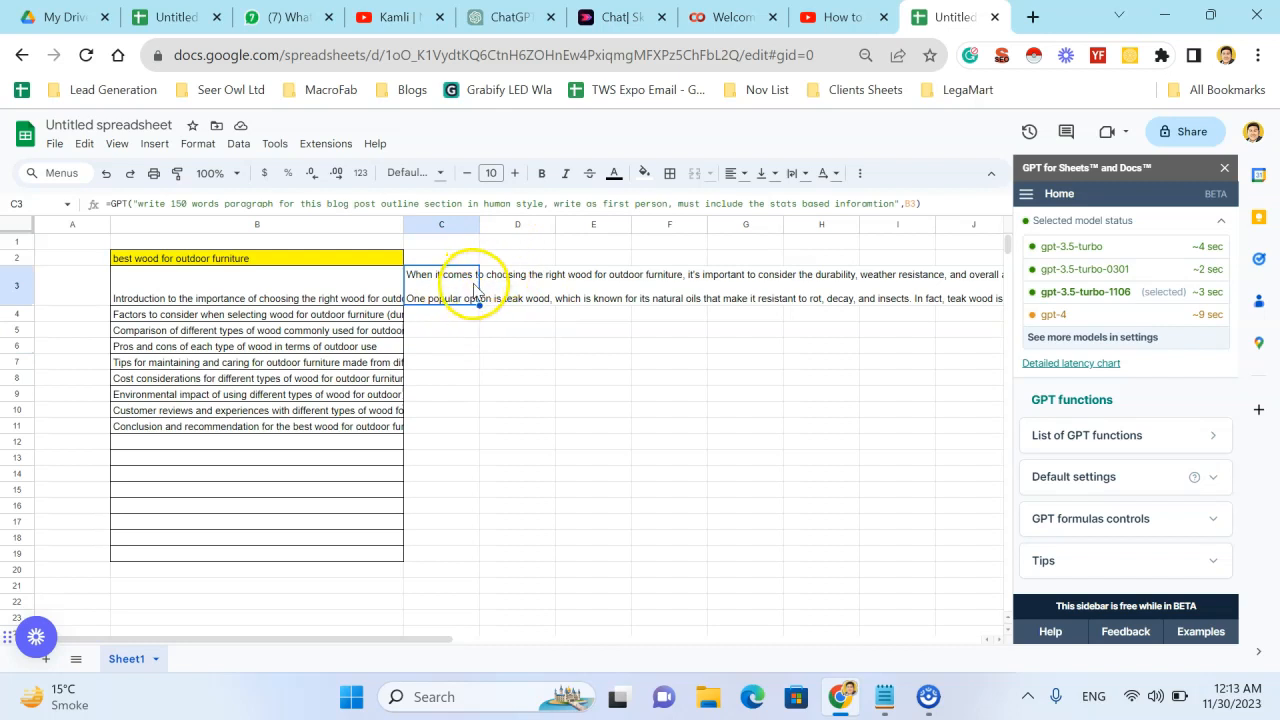
left_click(478, 319)
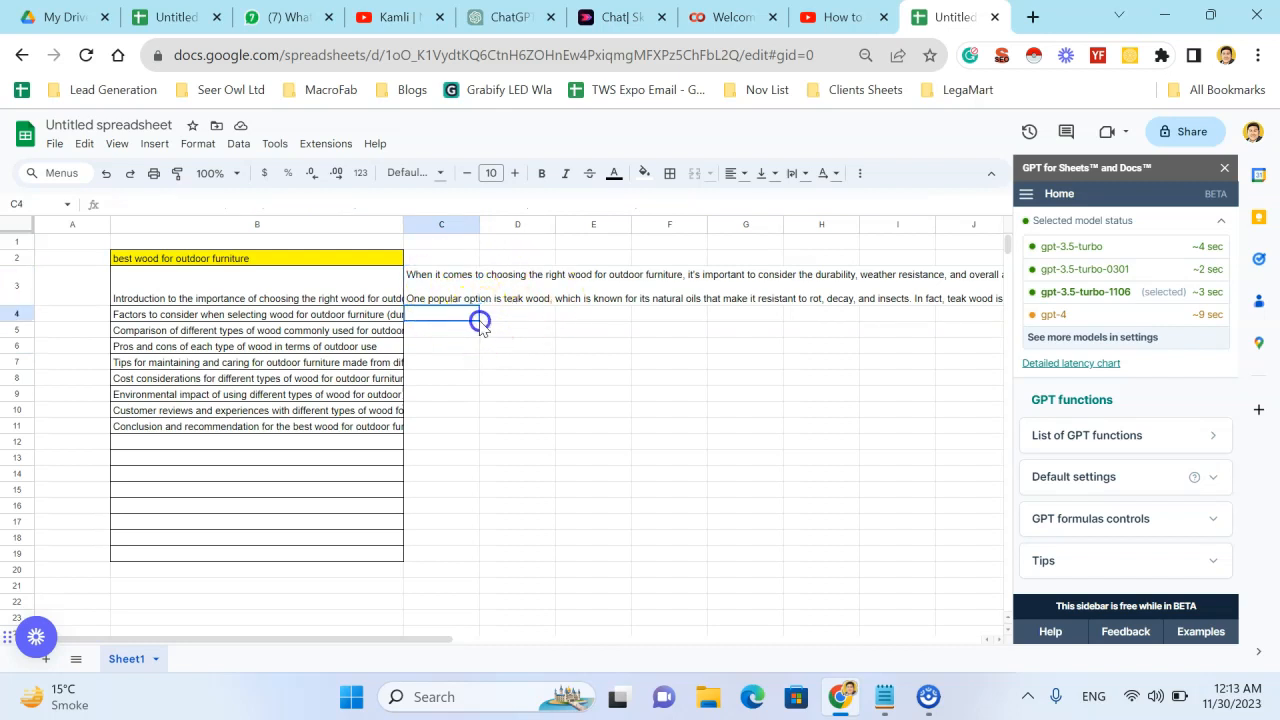
left_click(443, 292)
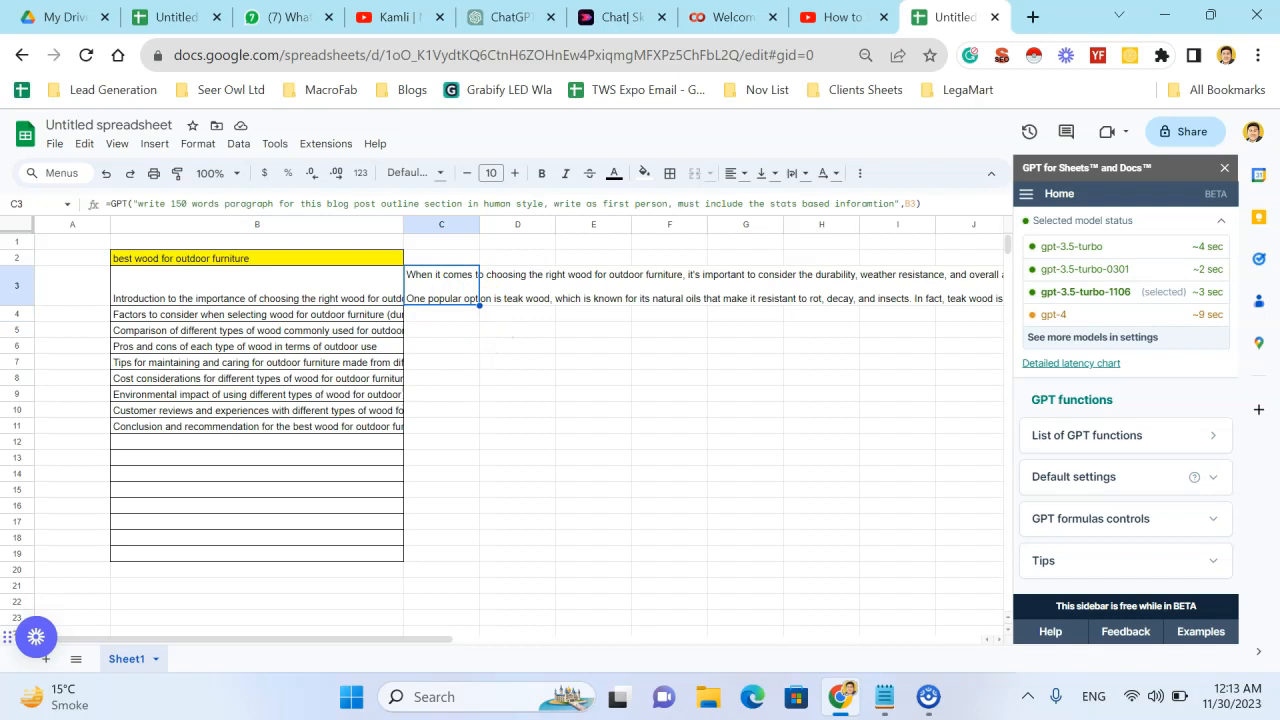
left_click_drag(479, 305, 476, 428)
left_click(580, 380)
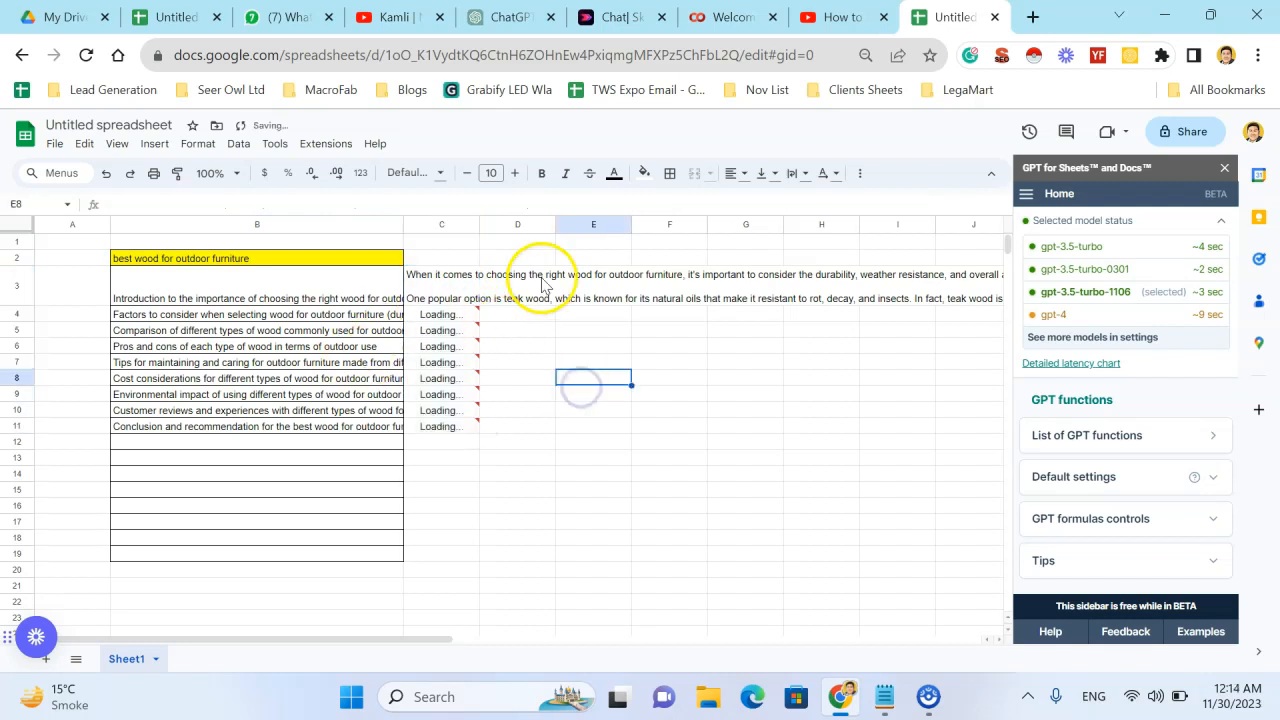
- Merge the cells D1:I24 into one block for the joined article
left_click_drag(505, 241, 886, 614)
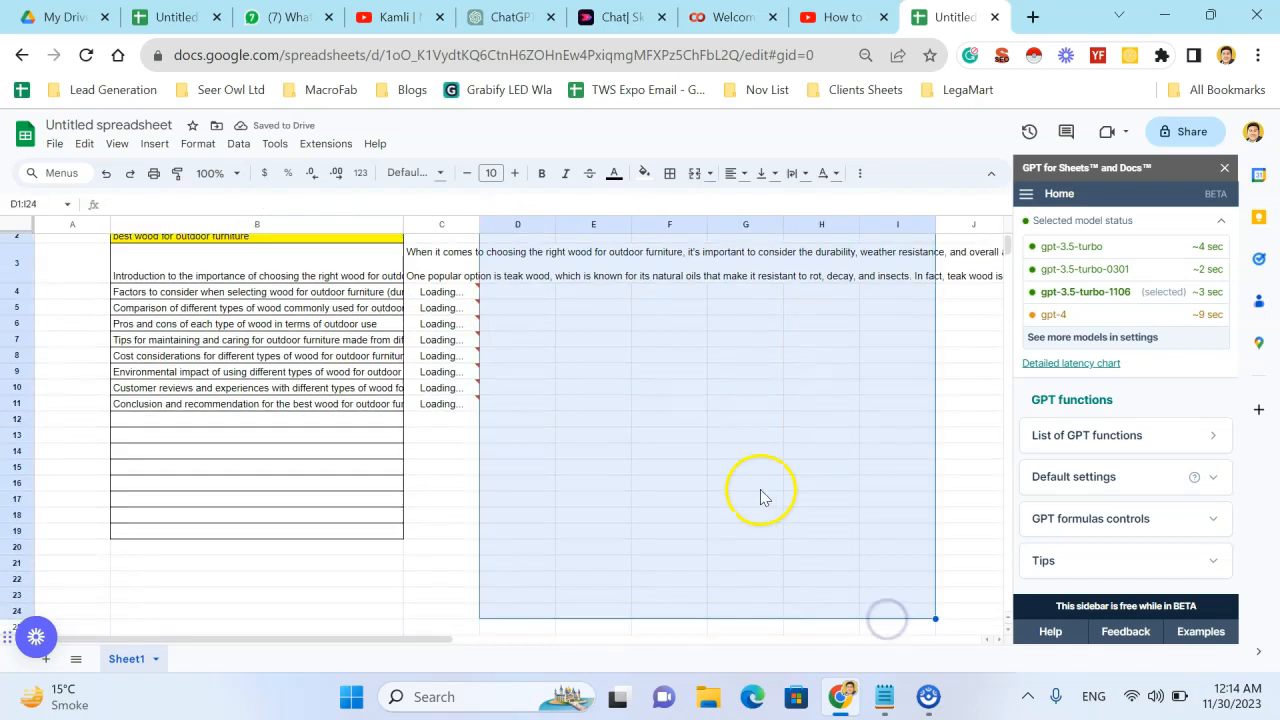
left_click(695, 173)
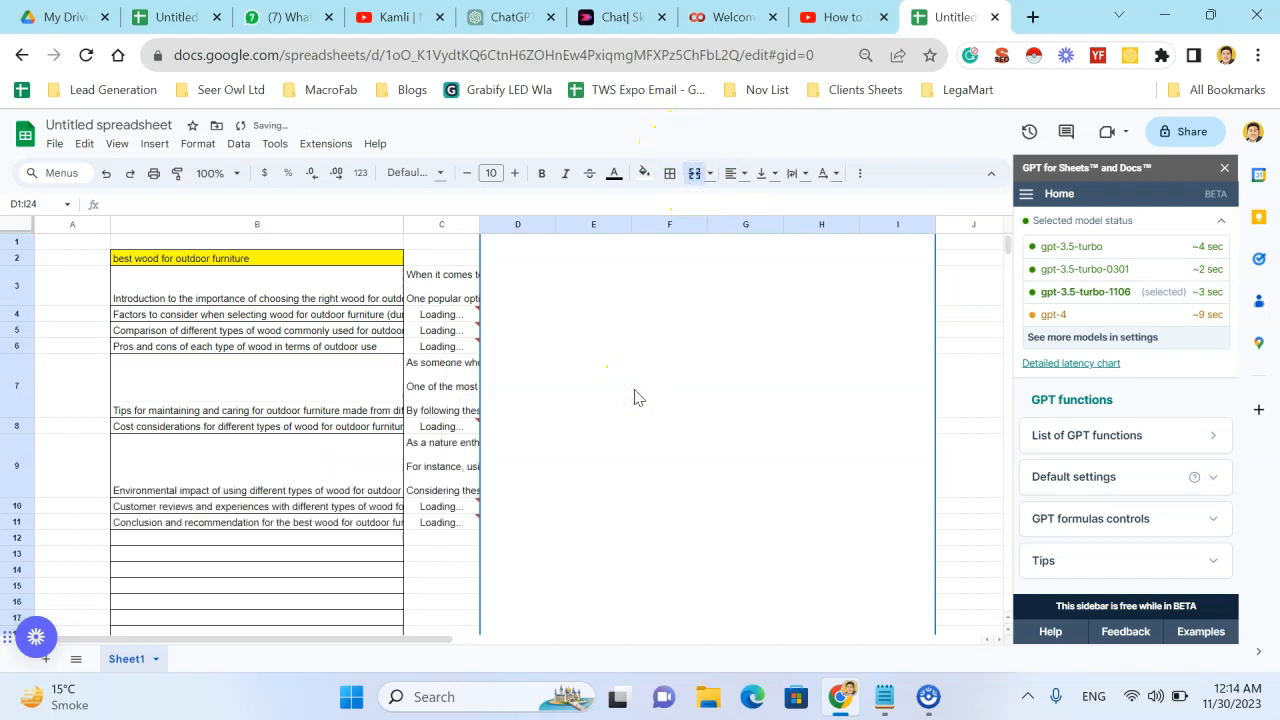
- Try to join the paragraphs in the merged D1:I24 block with the formula =TEXTJOIN(C3:C11)
type("=tex")
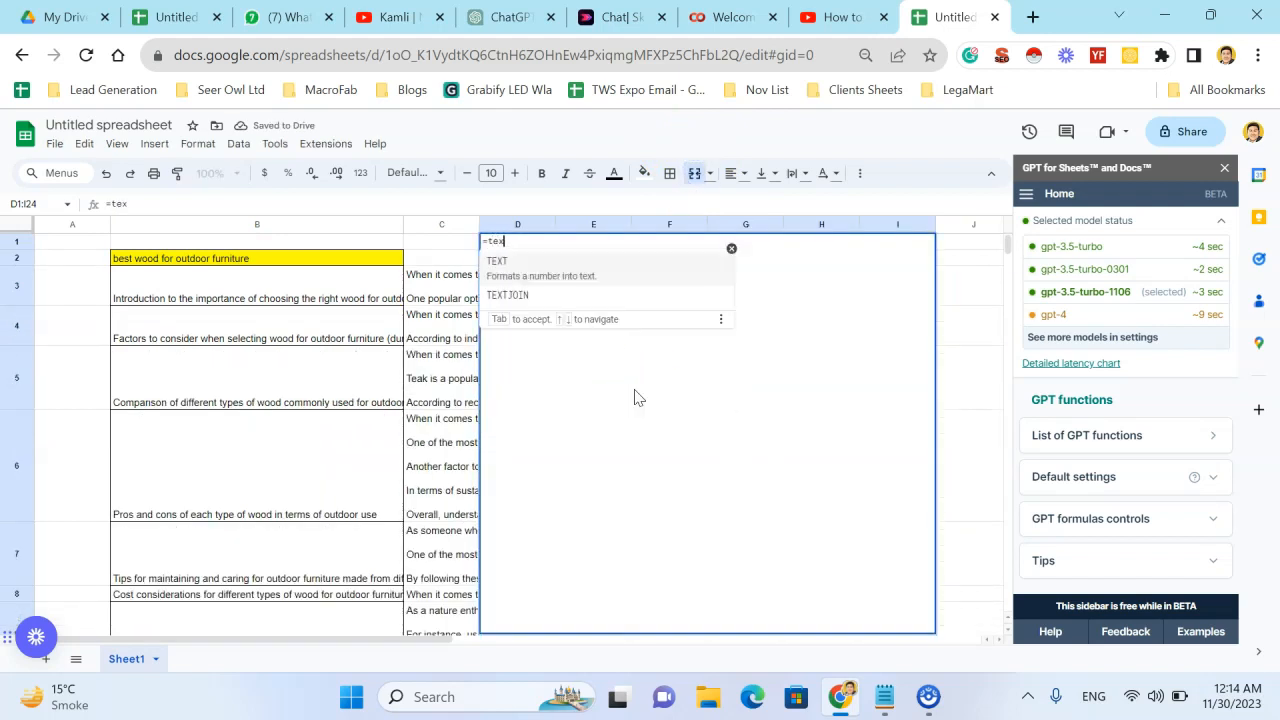
key("Down")
key("Tab")
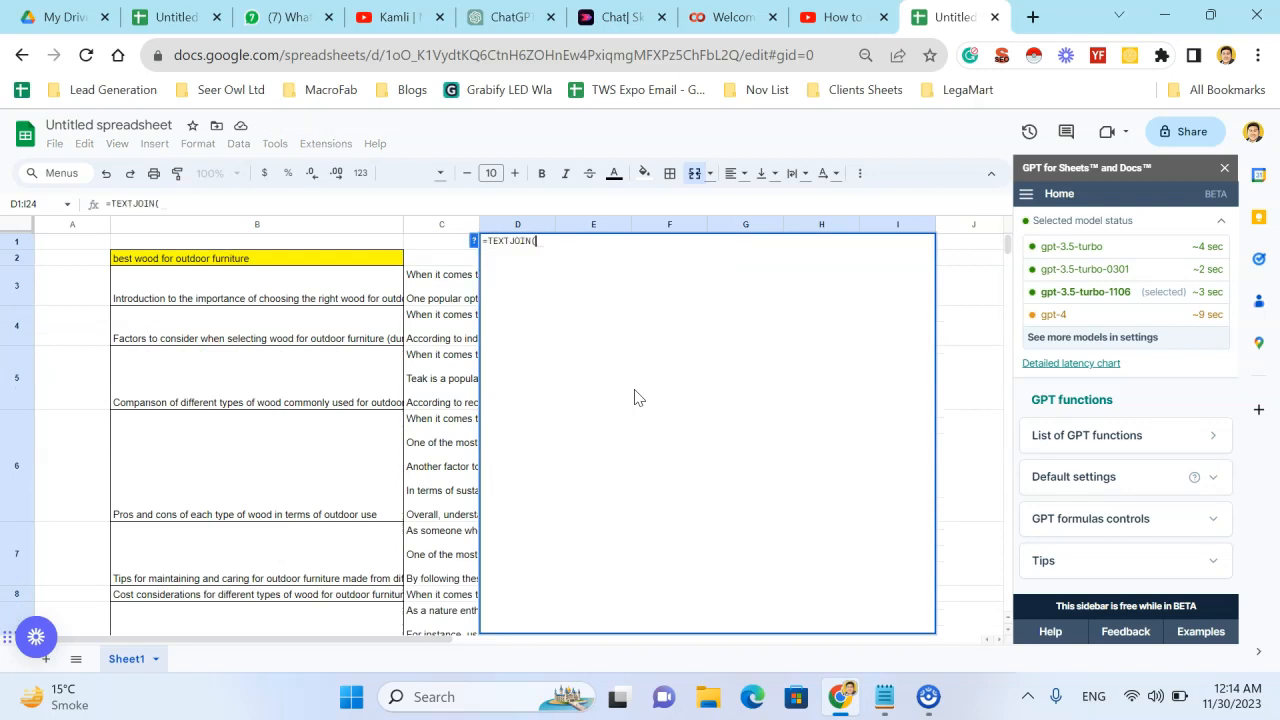
left_click_drag(446, 278, 441, 548)
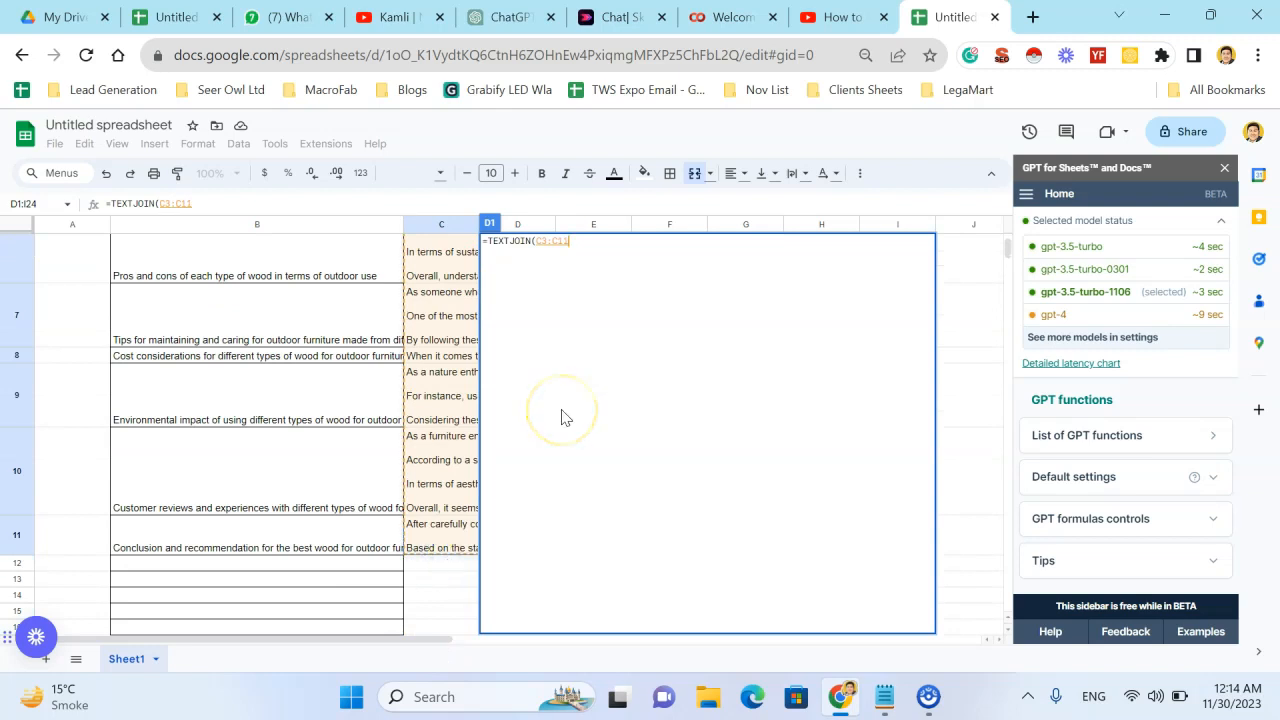
type(")")
key("Return")
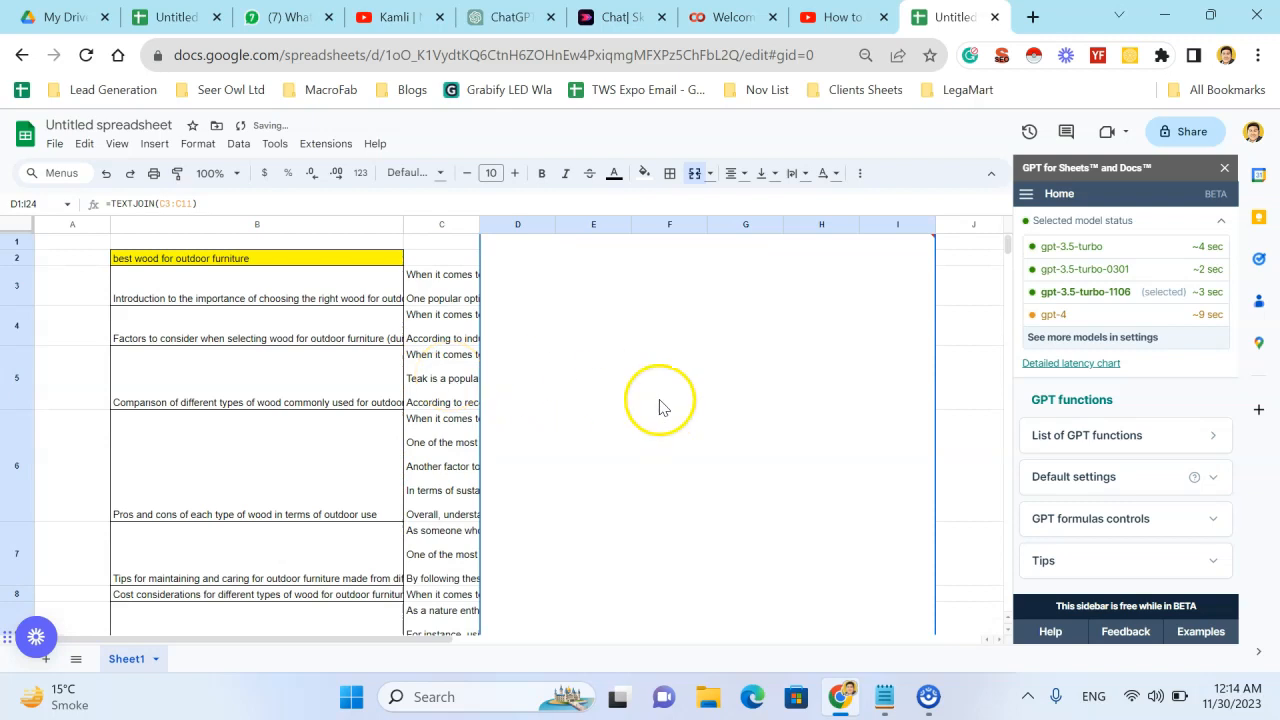
- Check the column C paragraphs and the error note on the merged block's TEXTJOIN formula
left_click(443, 412)
scroll(443, 412, "down", 4)
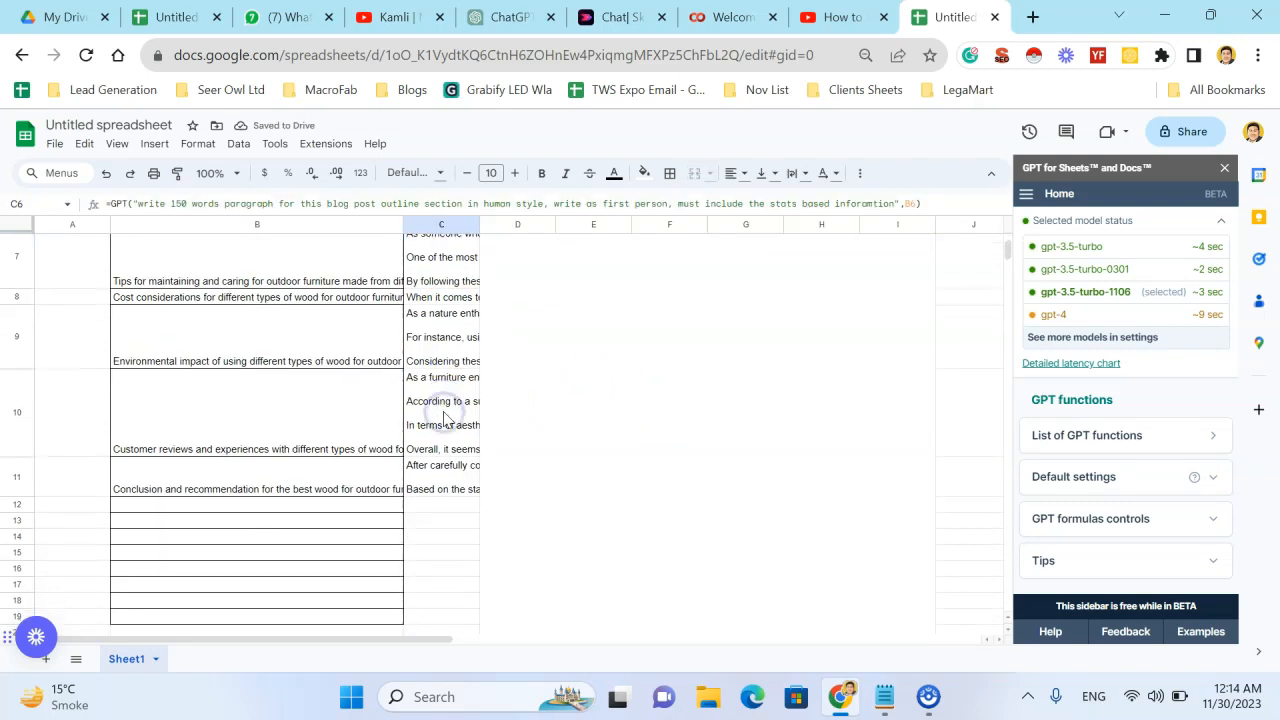
scroll(617, 417, "up", 4)
left_click(586, 291)
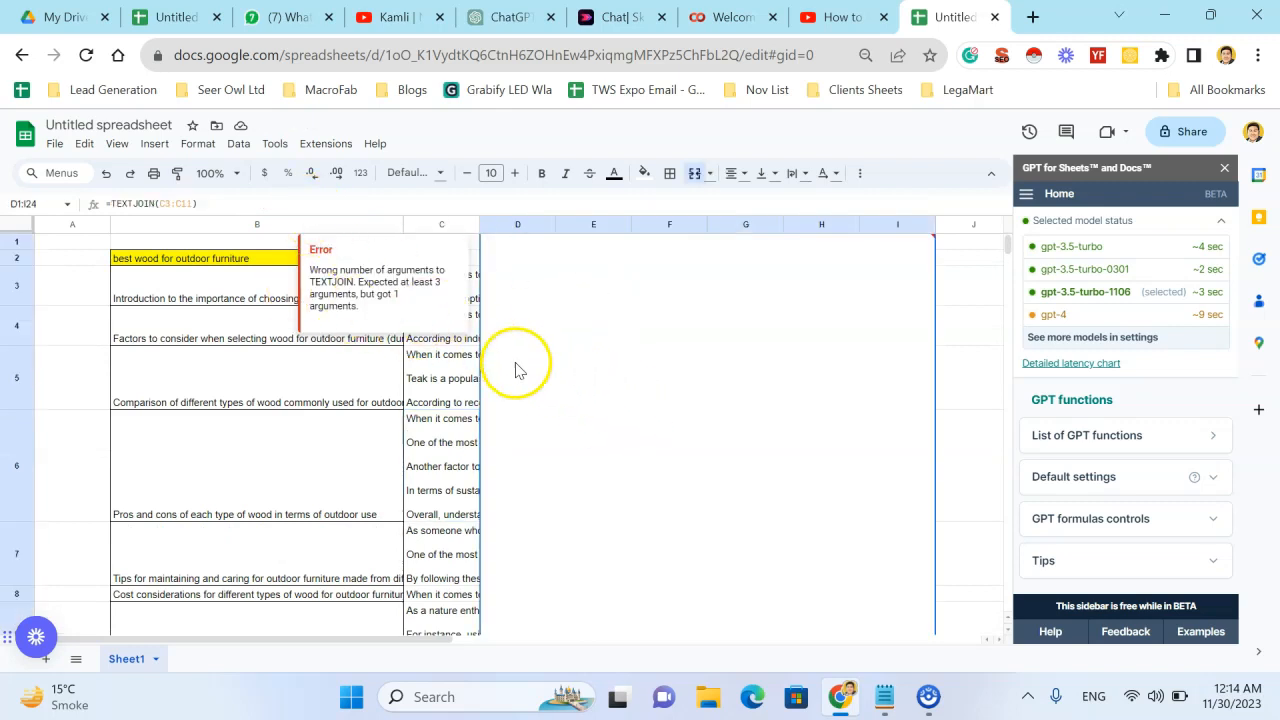
left_click(502, 285)
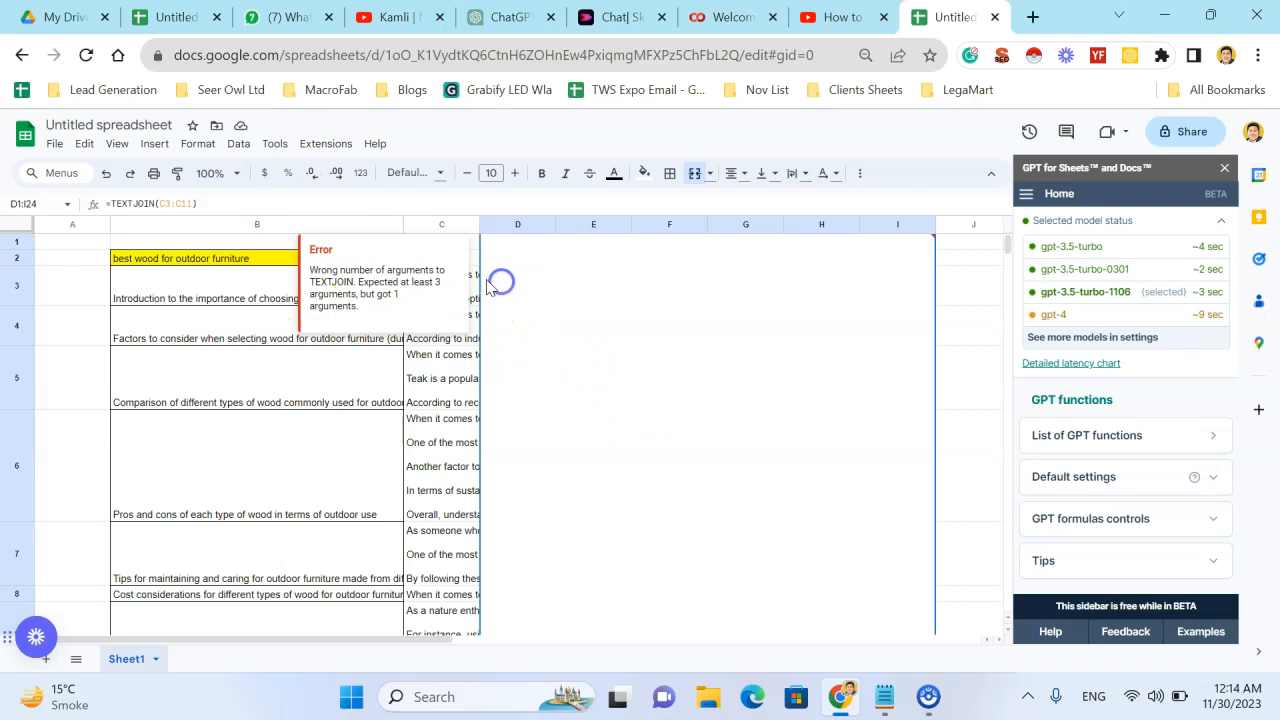
left_click(473, 283)
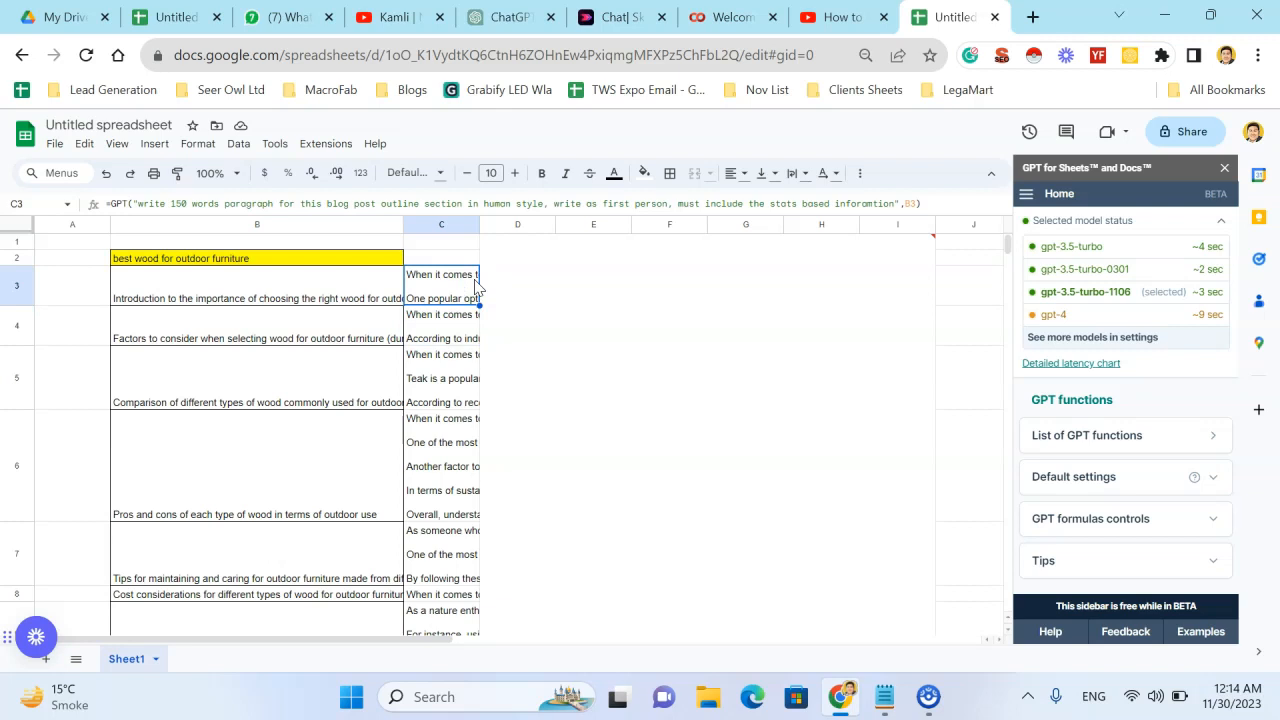
key("Left")
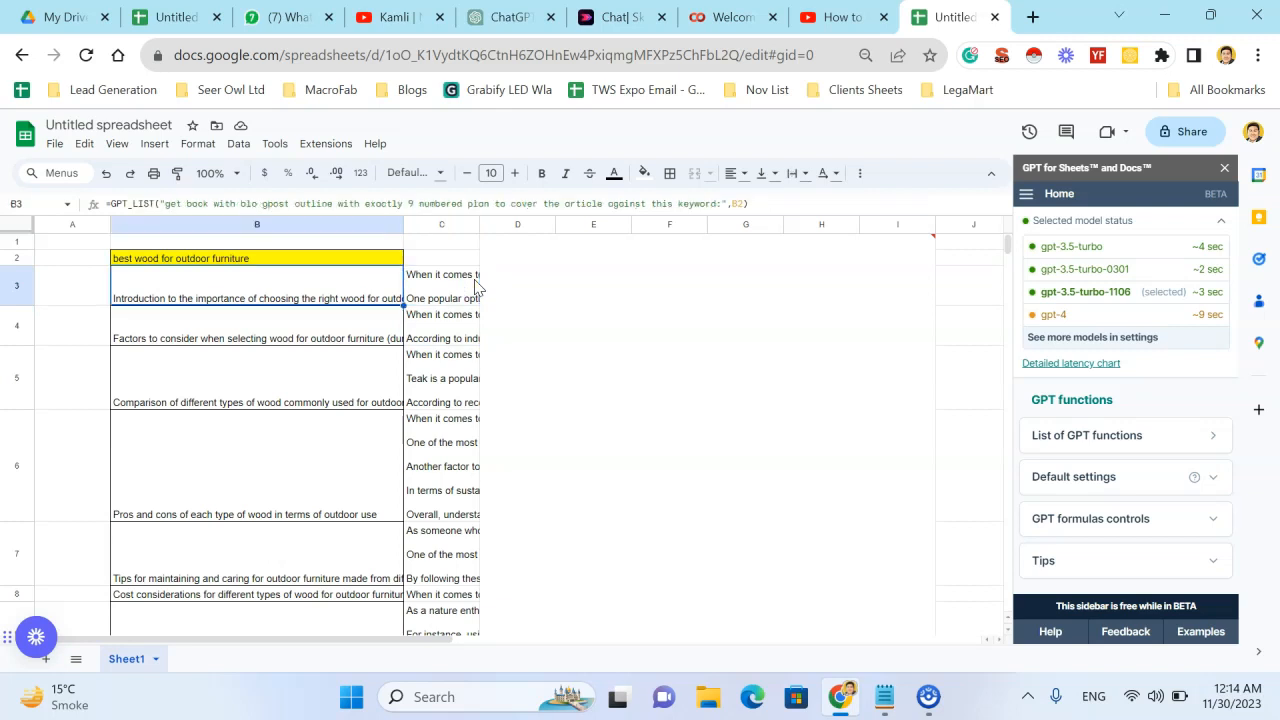
key("Down")
key("Down")
key("Down")
key("Down")
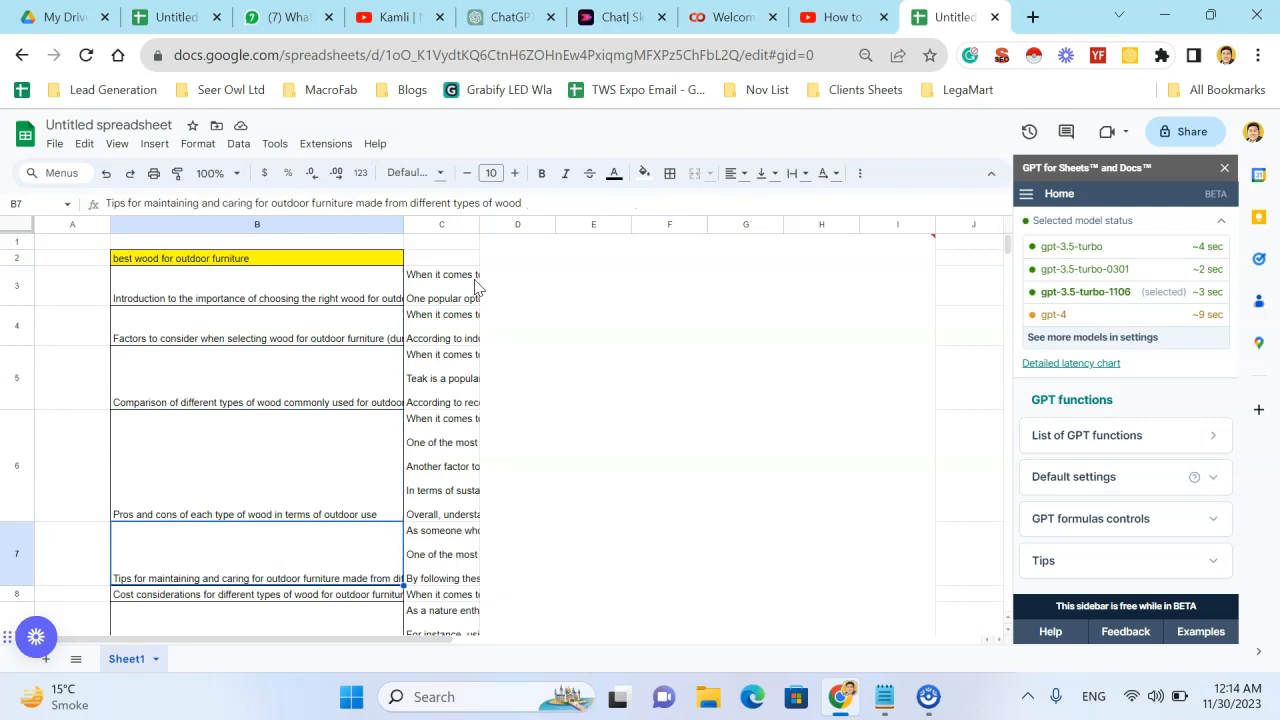
key("Right")
key("Right")
key("Down")
key("Left")
key("Up")
key("Up")
key("Up")
key("Up")
key("Up")
key("Right")
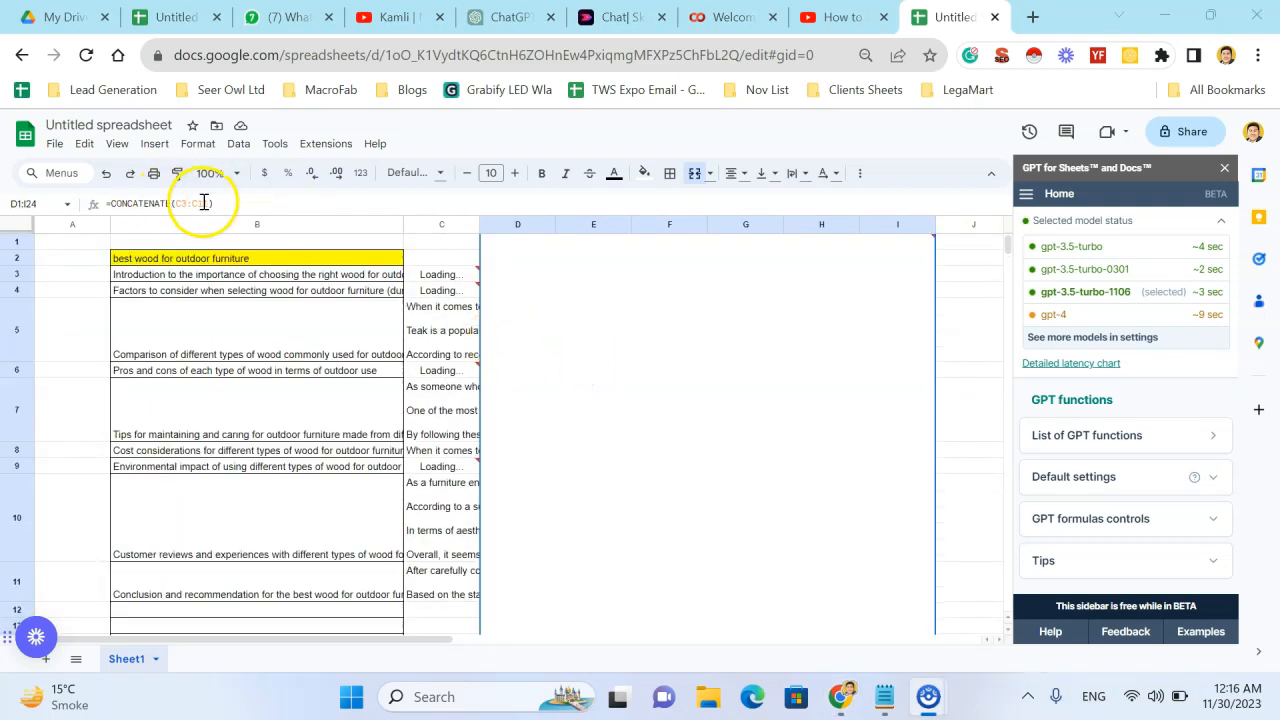
- Examine the merged block's CONCATENATE formula, the column C range it covers, and the result at the block's lower end
left_click(170, 203)
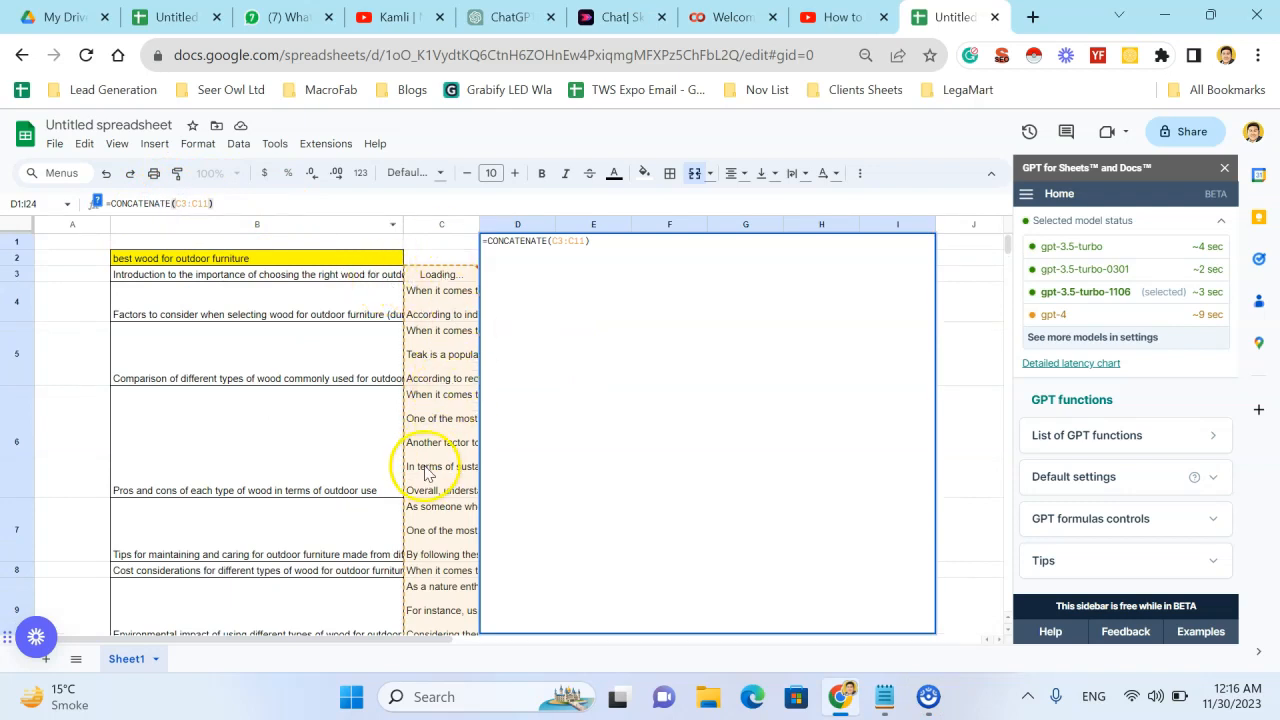
scroll(425, 472, "down", 1)
scroll(425, 472, "down", 1)
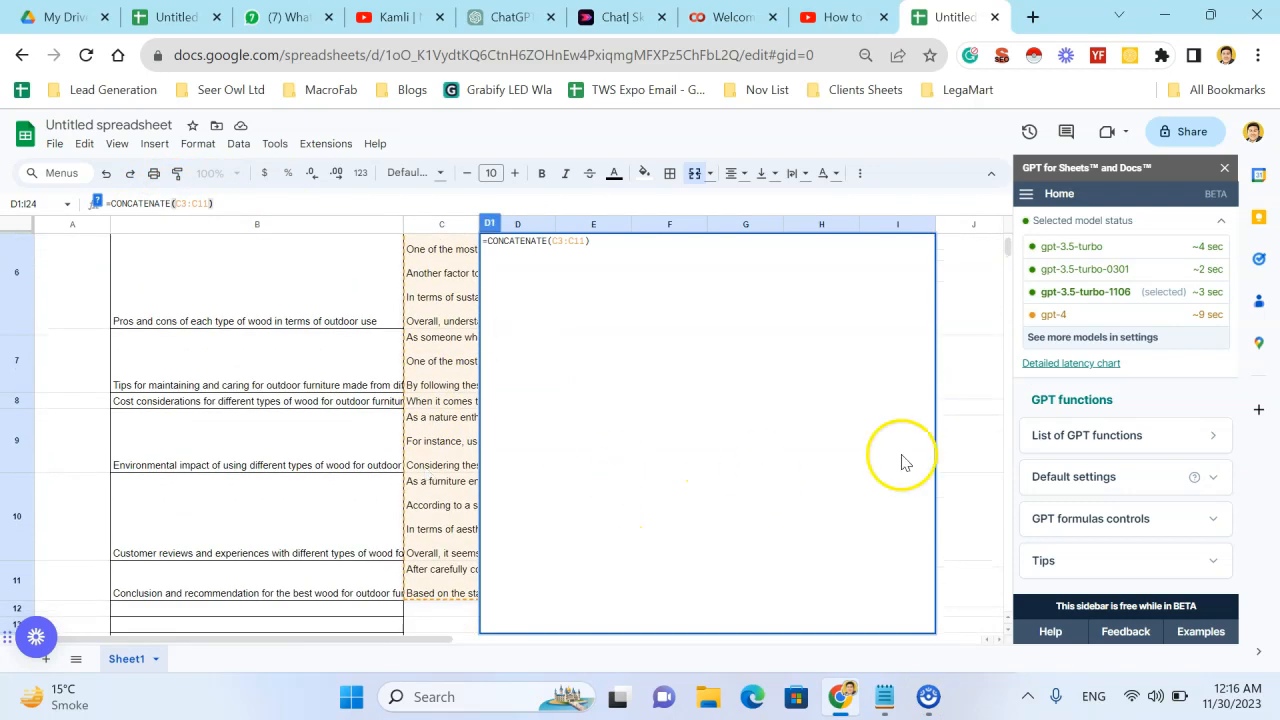
left_click(954, 459)
left_click(922, 459)
scroll(922, 459, "down", 3)
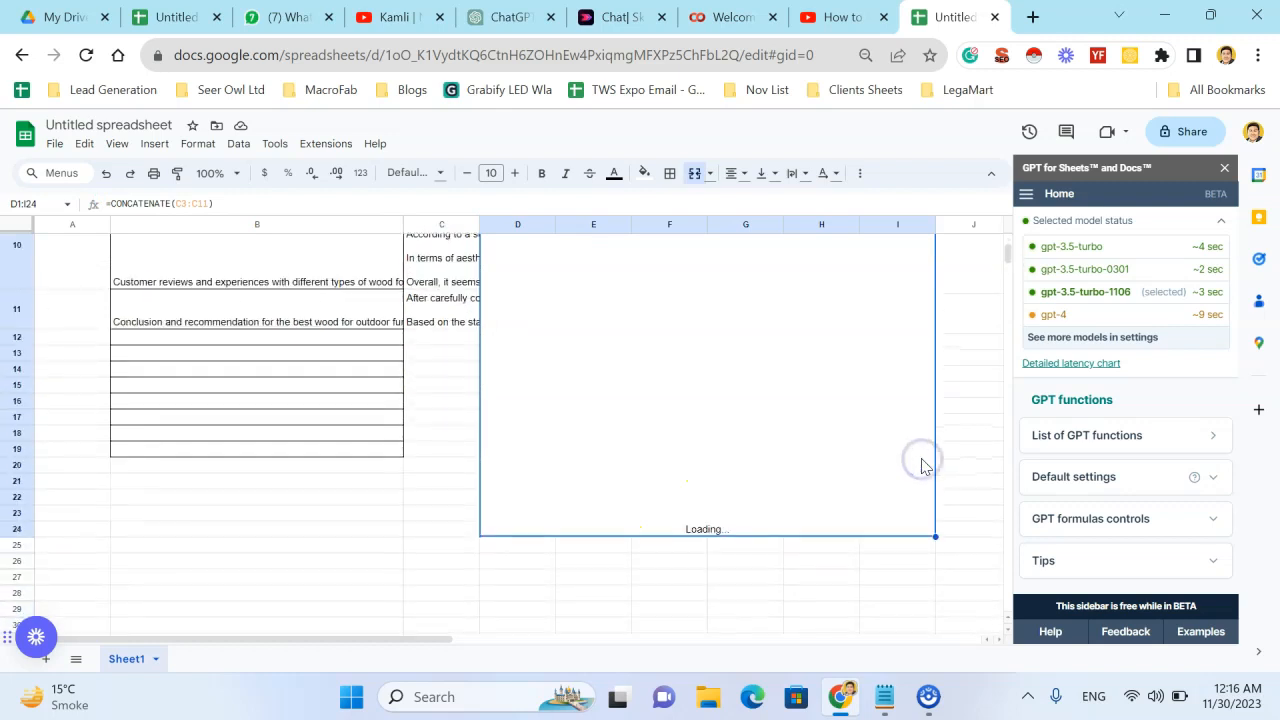
scroll(905, 465, "up", 3)
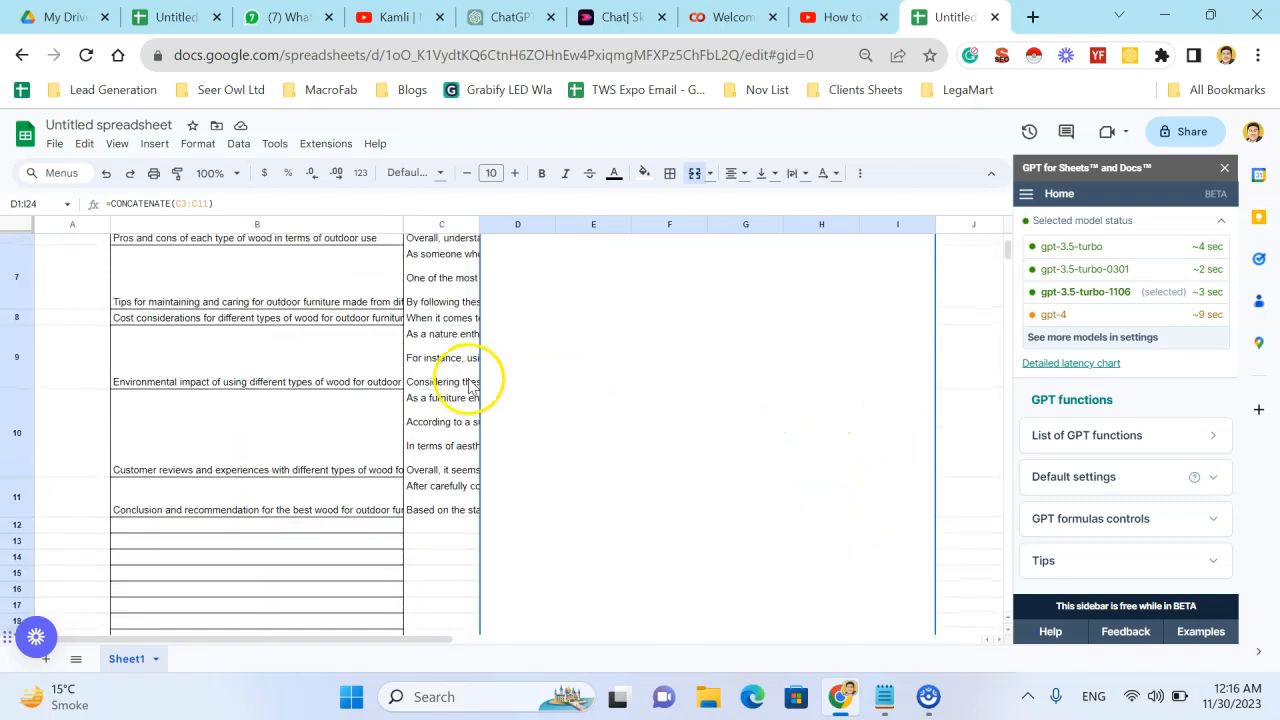
scroll(465, 380, "up", 3)
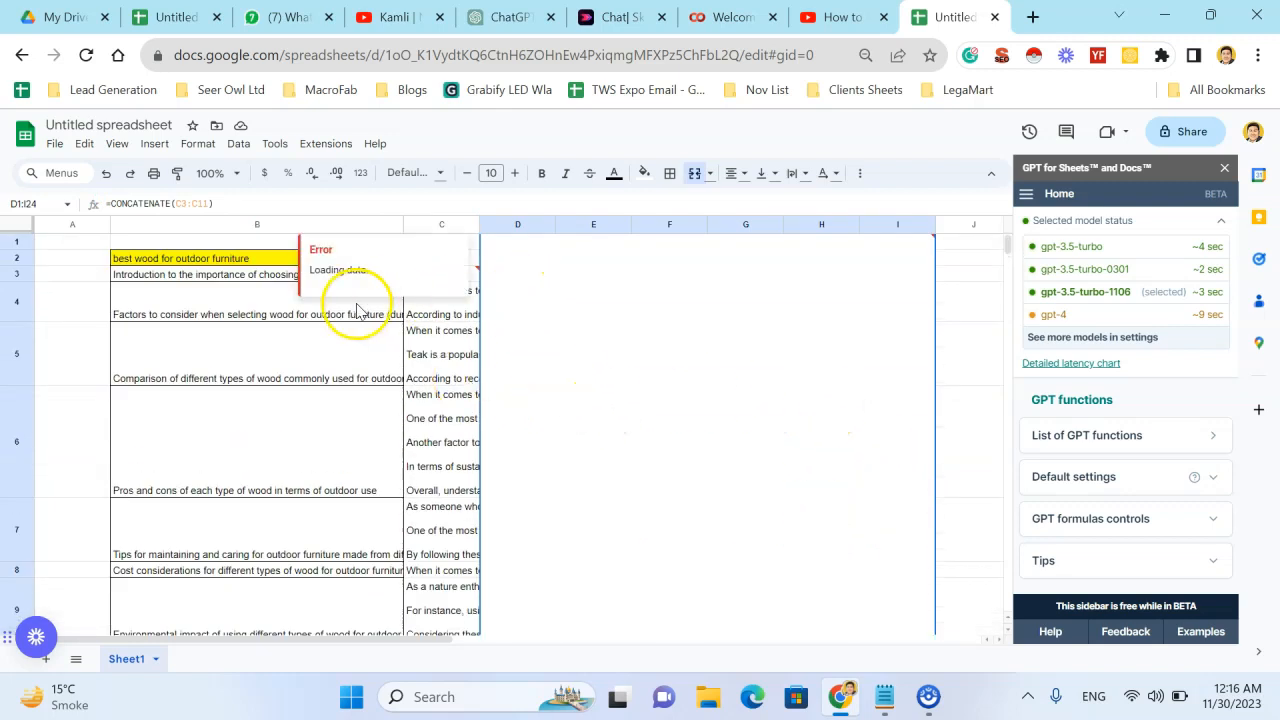
left_click(352, 307)
mouse_move(447, 283)
scroll(777, 449, "down", 7)
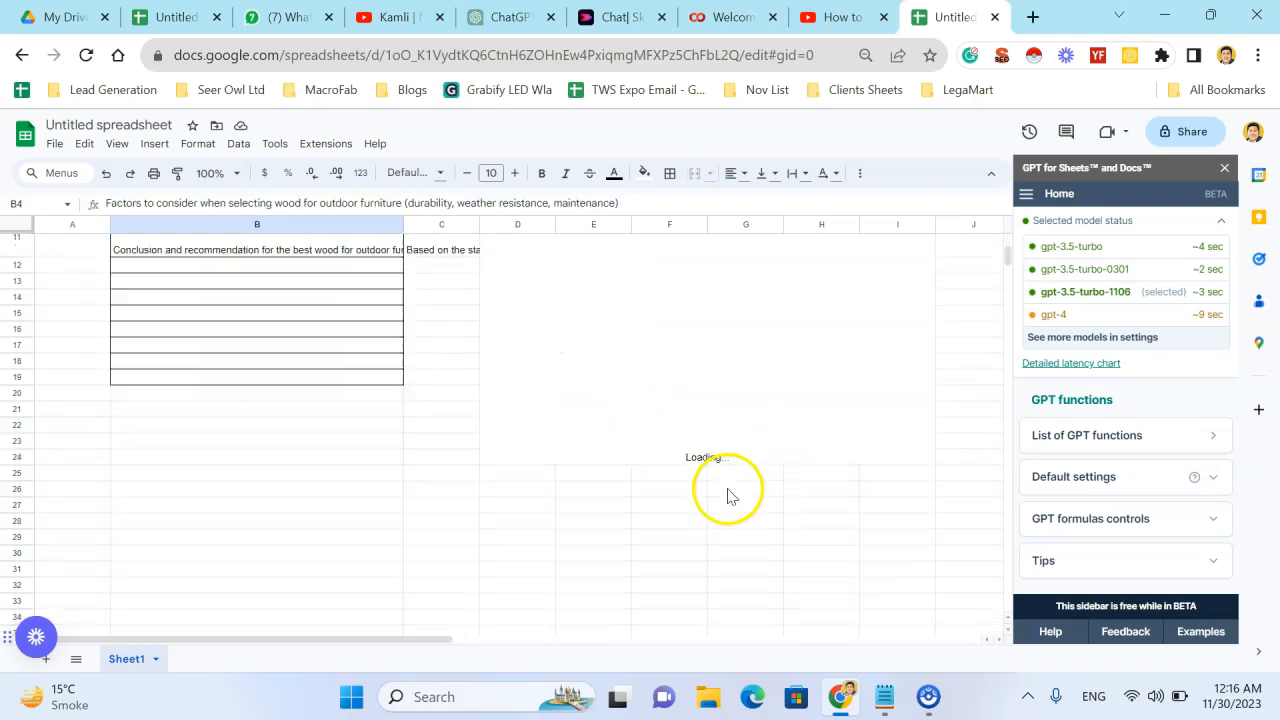
scroll(728, 443, "up", 7)
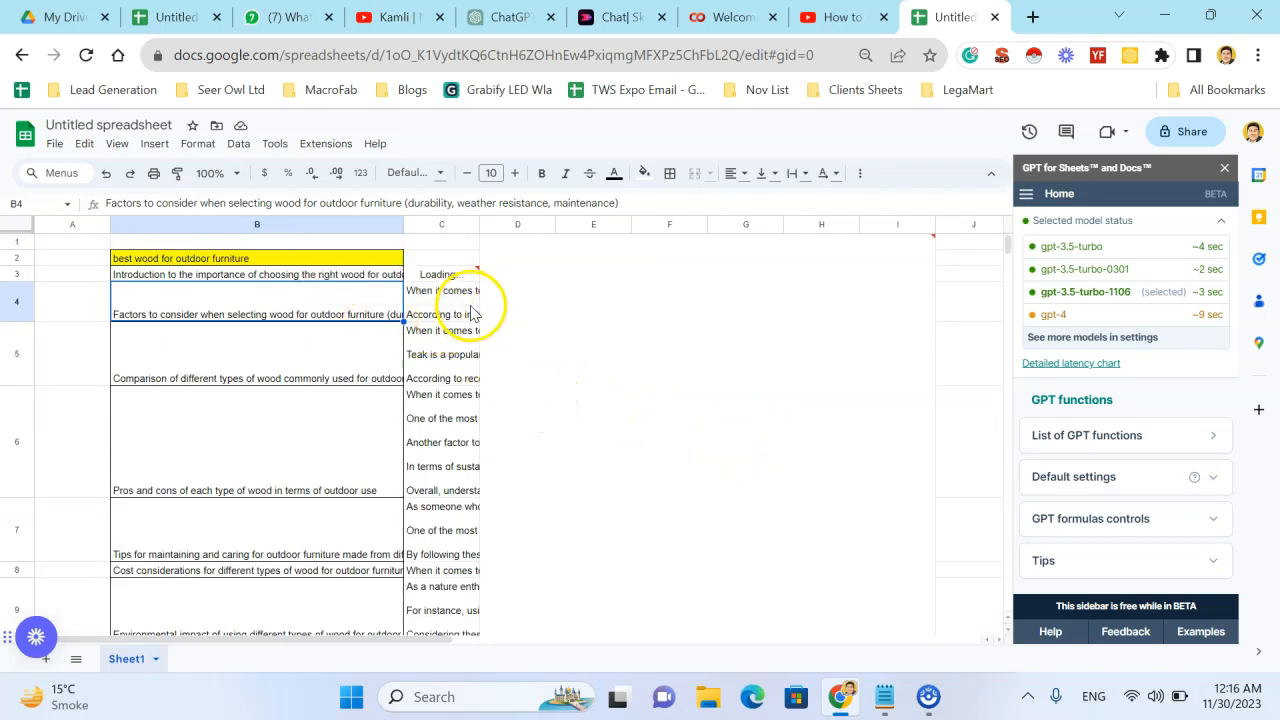
- Change the CONCATENATE range in the merged D1:I24 block to C4:C11
left_click(550, 355)
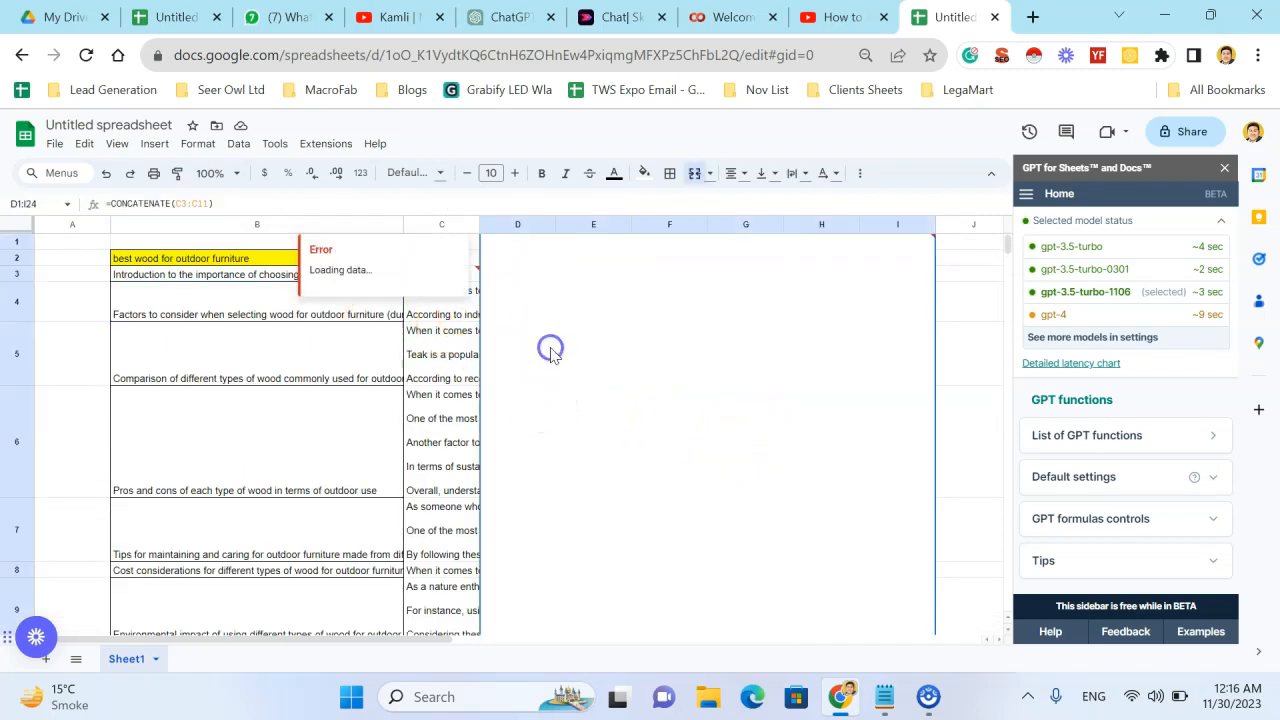
left_click(187, 202)
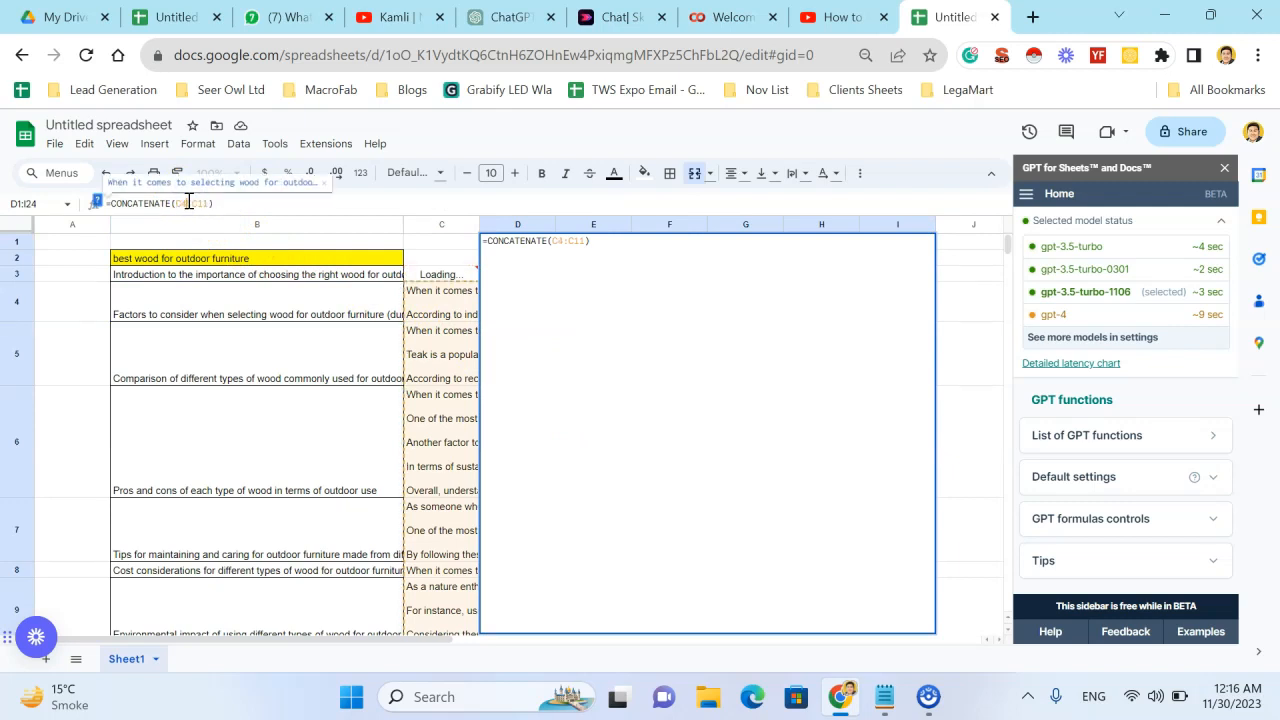
key("Return")
- Review the joined article text in the merged block alongside the outline and section paragraphs
scroll(615, 380, "down", 4)
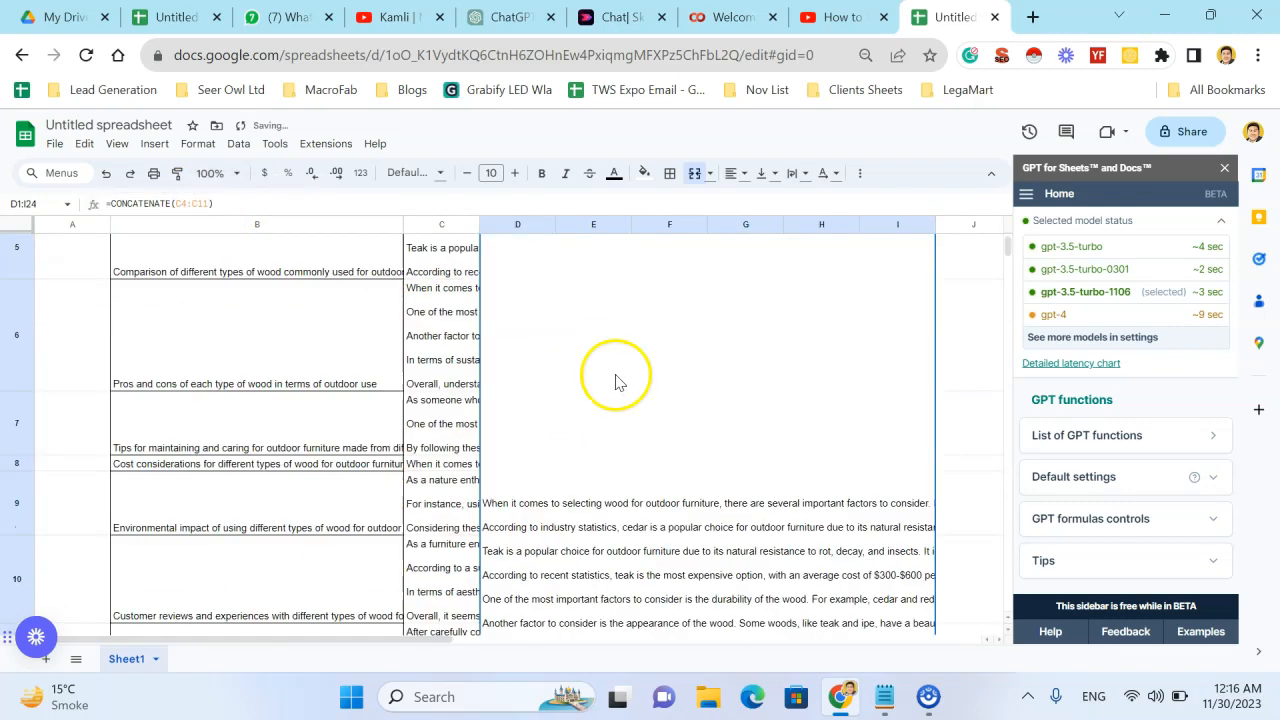
scroll(718, 458, "down", 3)
scroll(751, 429, "up", 4)
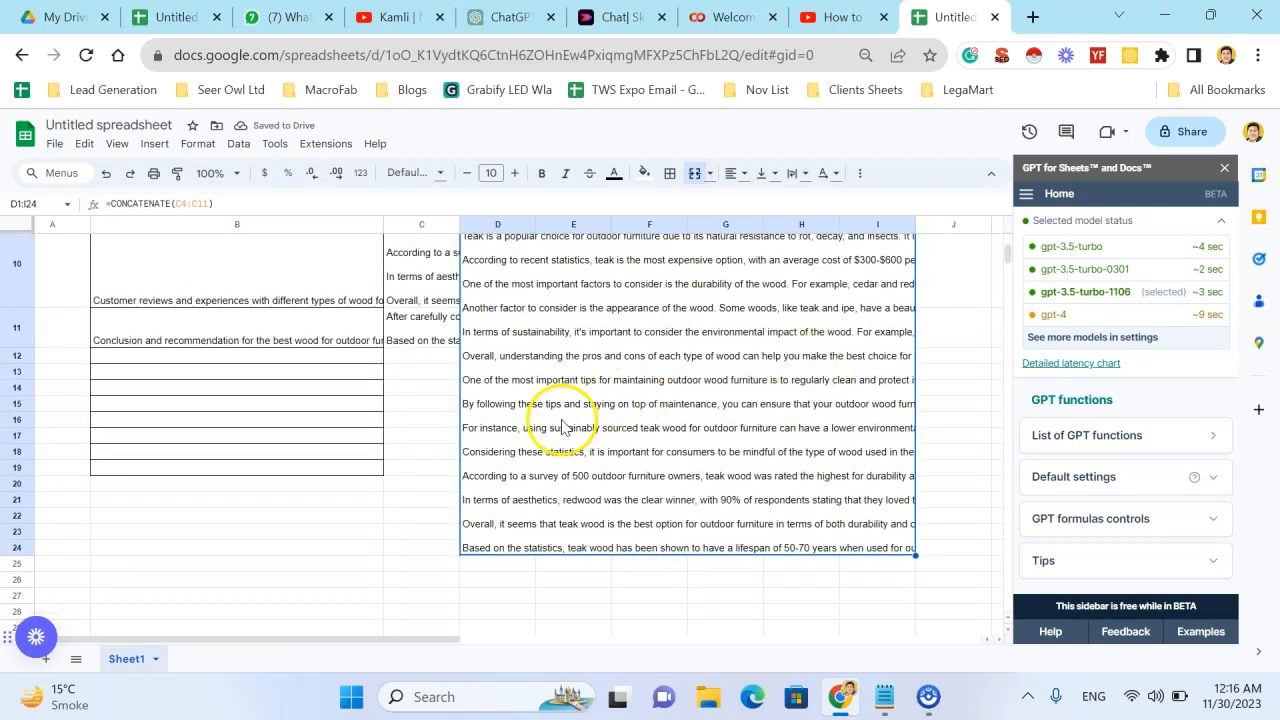
scroll(500, 425, "down", 5)
scroll(315, 362, "up", 4)
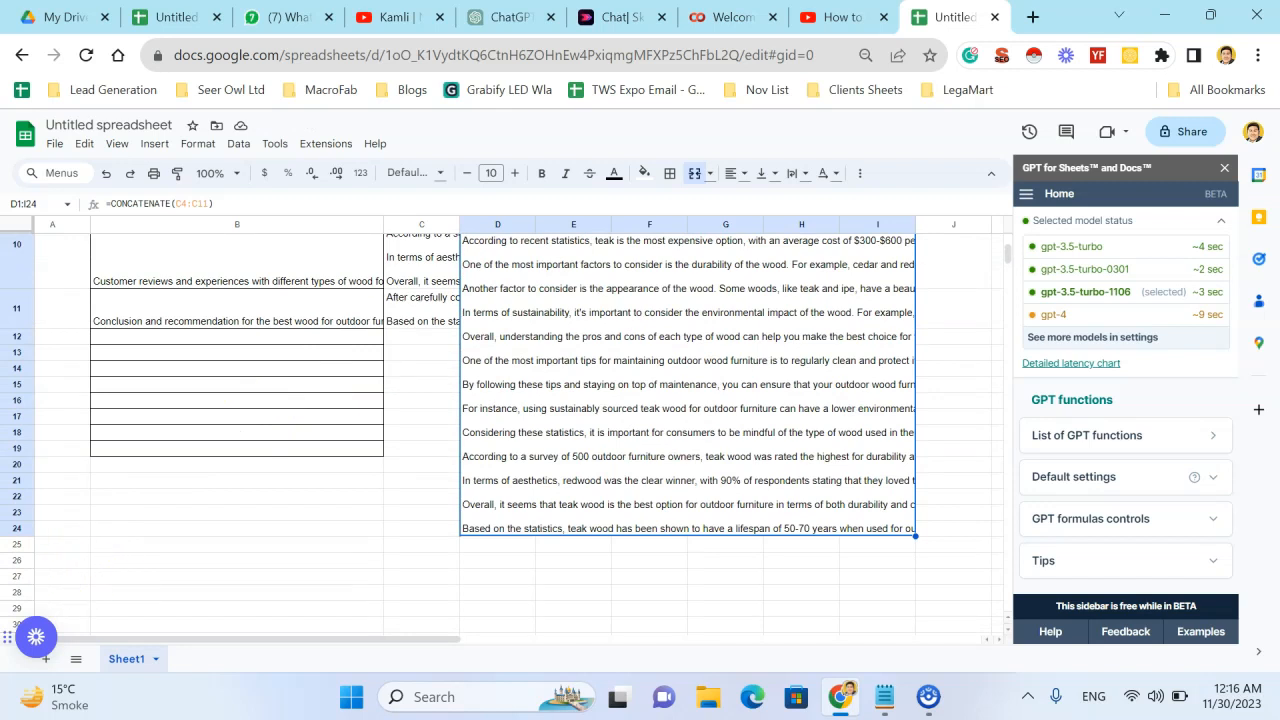
left_click(196, 488)
scroll(196, 480, "up", 5)
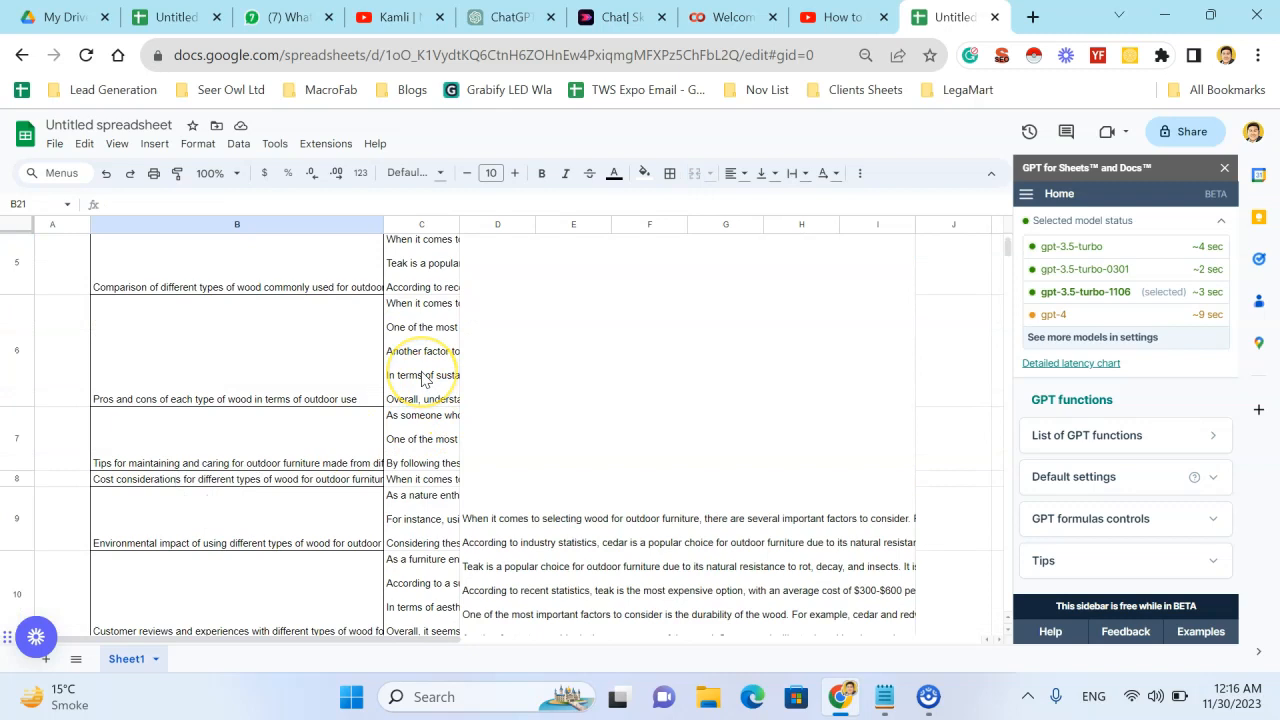
scroll(422, 378, "up", 3)
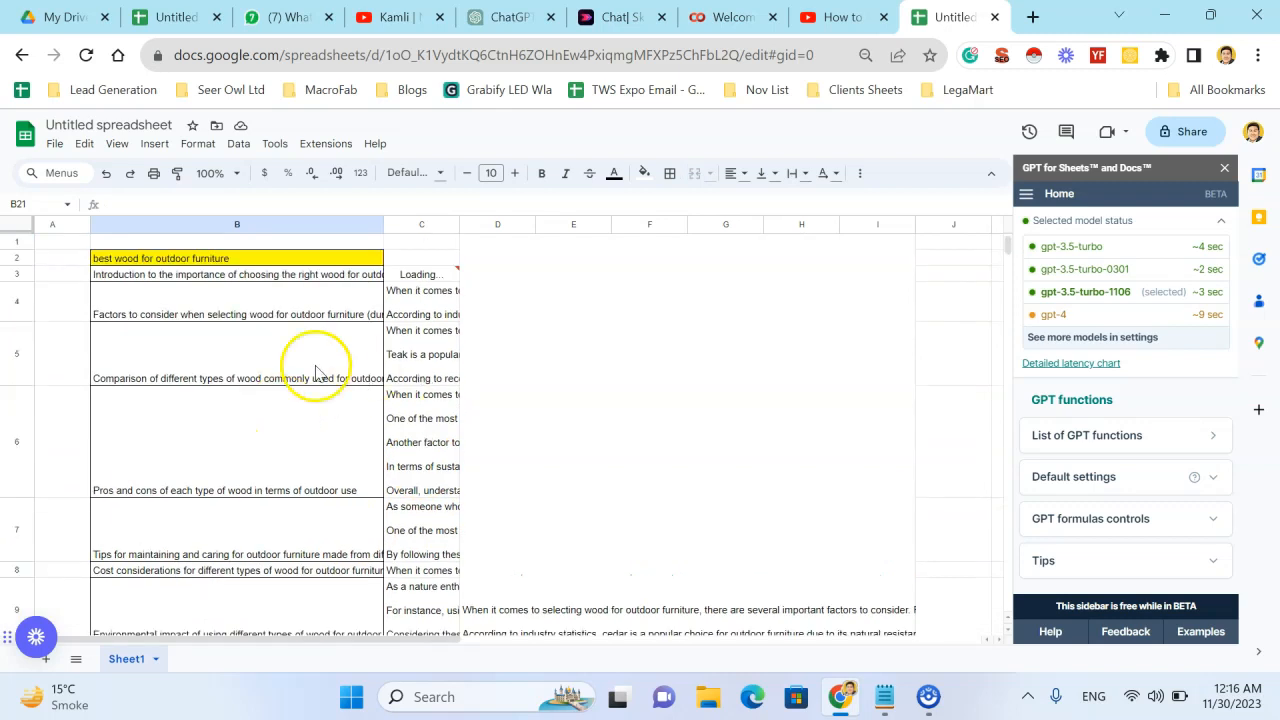